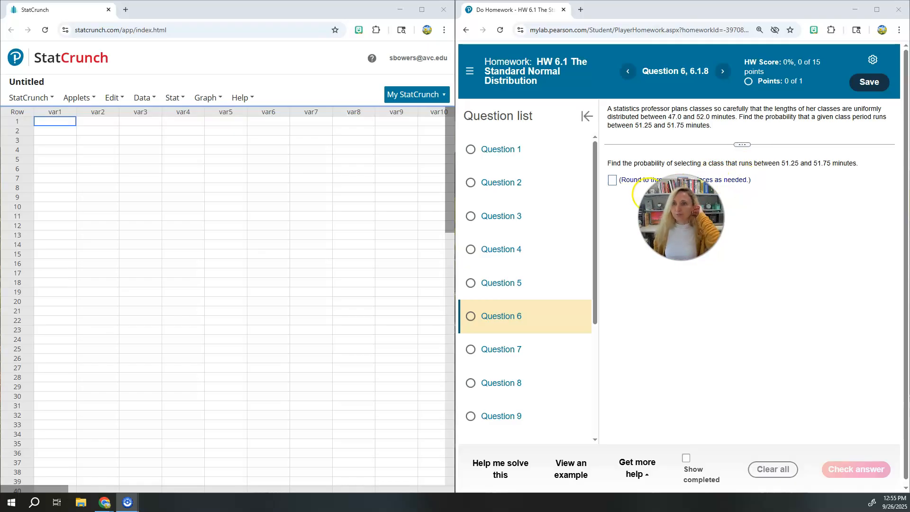
Step: Open the Uniform distribution calculator and set its lower limit to 47 and upper limit to 52
{"action": "left_click", "coordinate": [171, 100]}
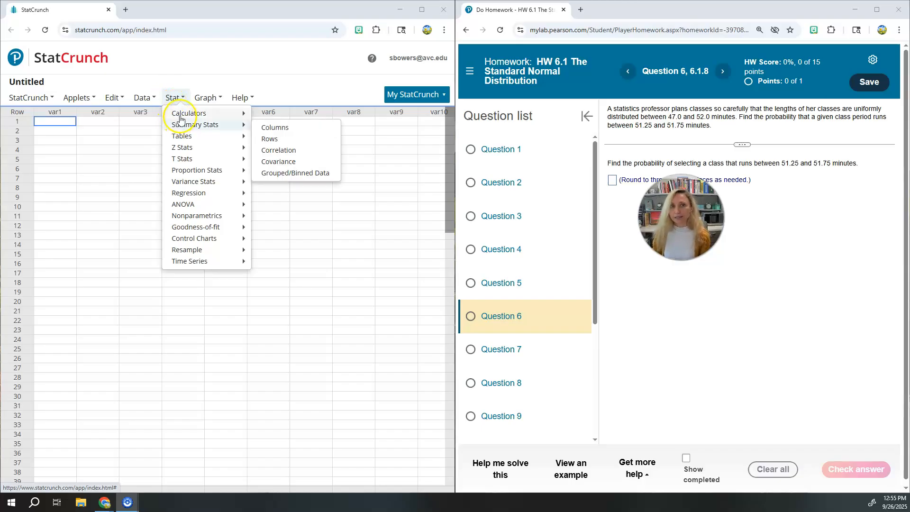
{"action": "mouse_move", "coordinate": [232, 114]}
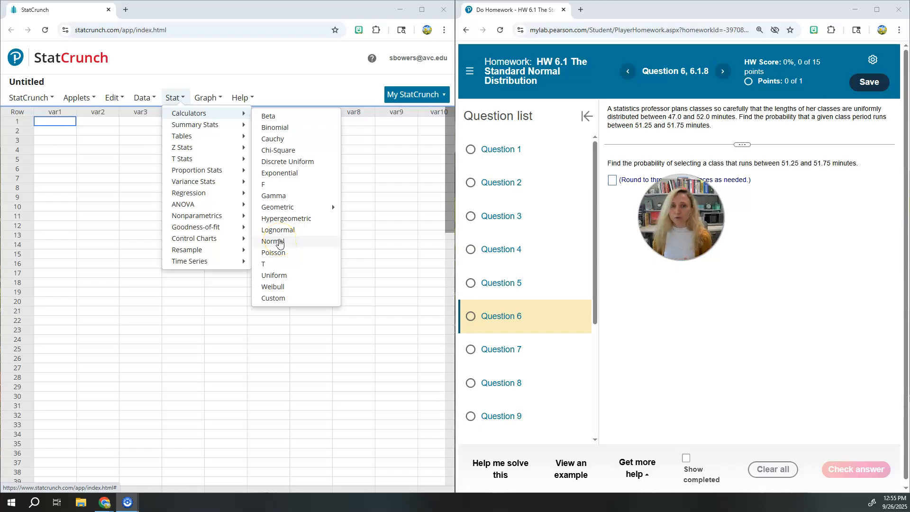
{"action": "left_click", "coordinate": [278, 278]}
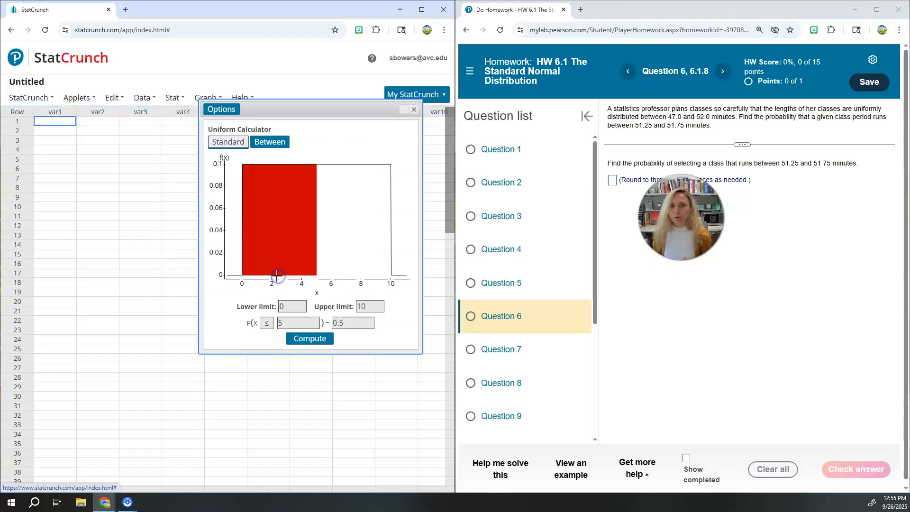
{"action": "double_click", "coordinate": [298, 307]}
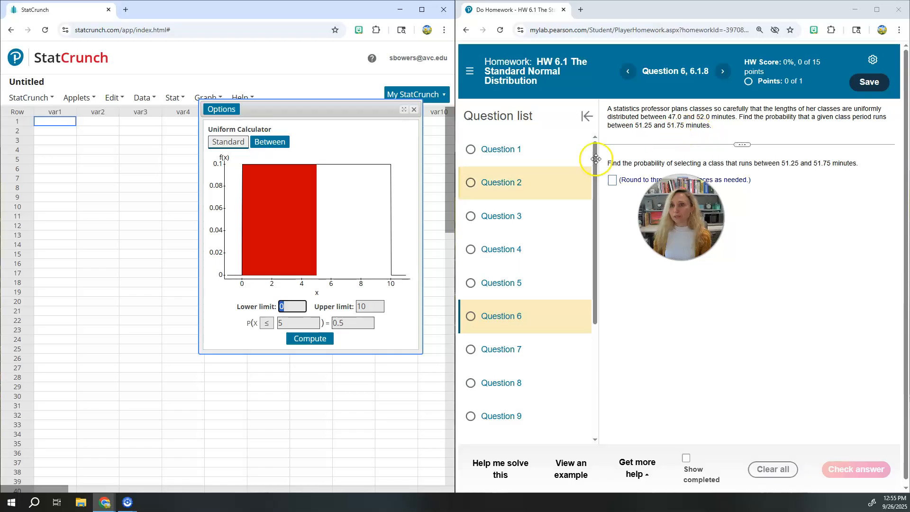
{"action": "type", "text": "47"}
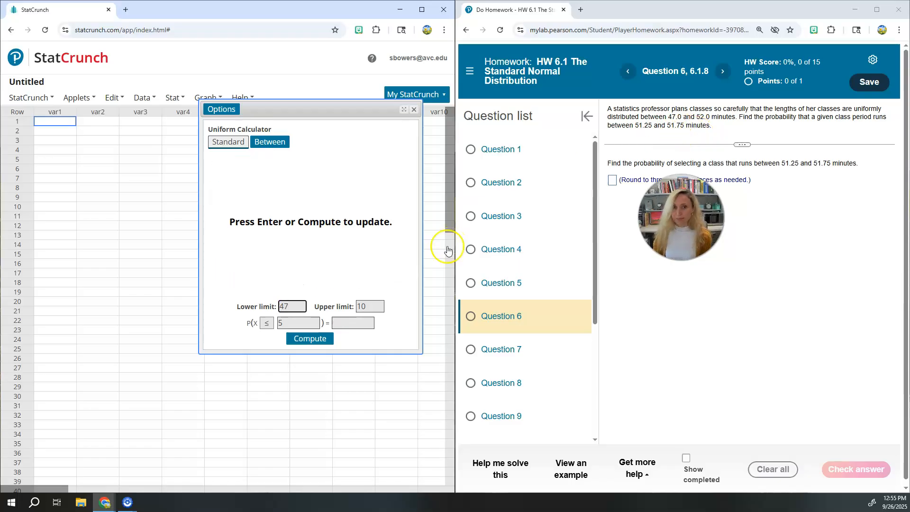
{"action": "double_click", "coordinate": [360, 306]}
{"action": "type", "text": "52"}
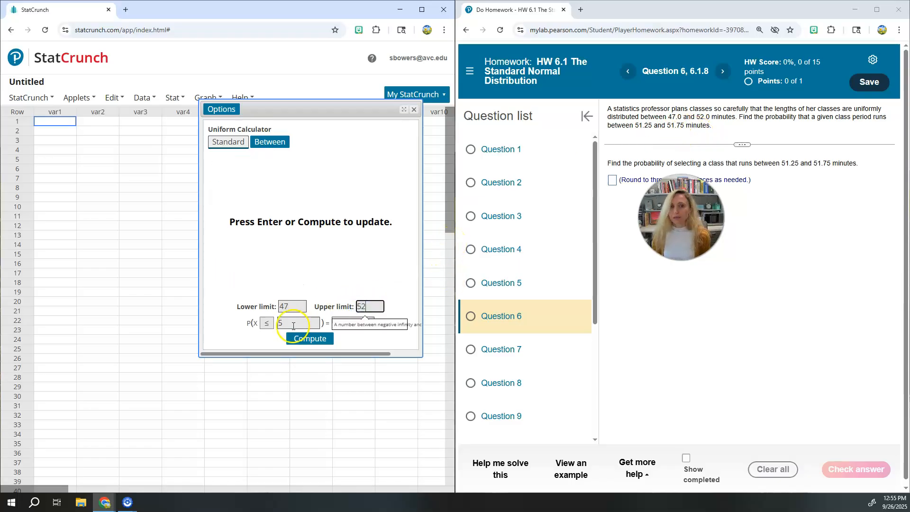
Step: Switch the Uniform calculator to Between mode and compute the probability for X from 51.25 to 51.75
{"action": "left_click", "coordinate": [264, 142]}
{"action": "left_click", "coordinate": [265, 131]}
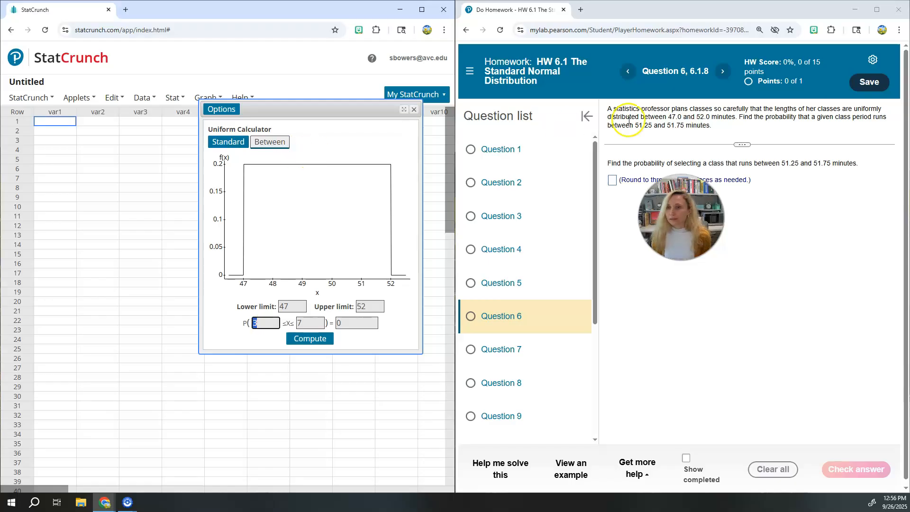
{"action": "type", "text": "51."}
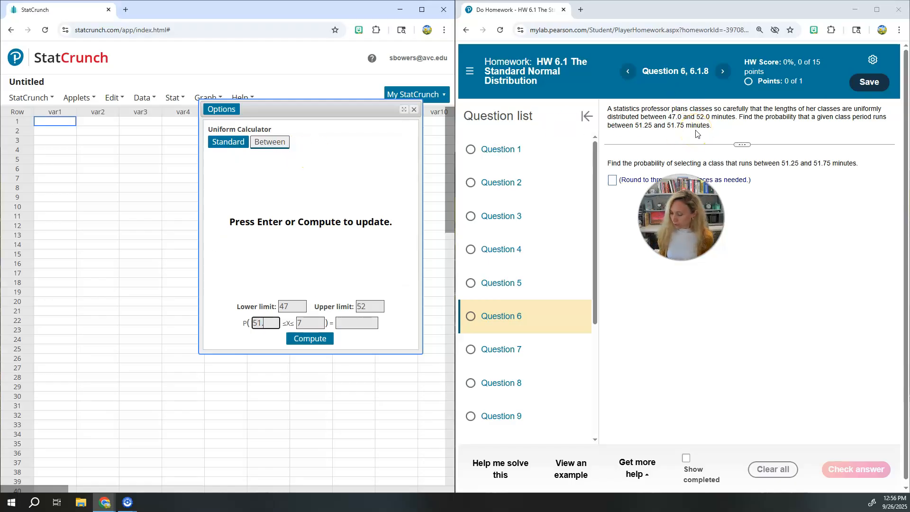
{"action": "type", "text": "25"}
{"action": "left_click", "coordinate": [685, 137]}
{"action": "left_click", "coordinate": [305, 322]}
{"action": "key", "text": "BackSpace"}
{"action": "type", "text": "51"}
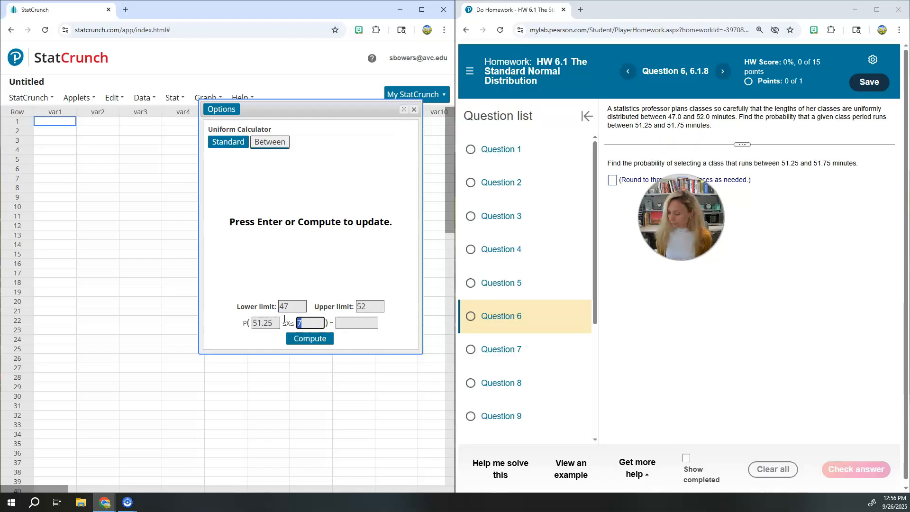
{"action": "type", "text": ".75"}
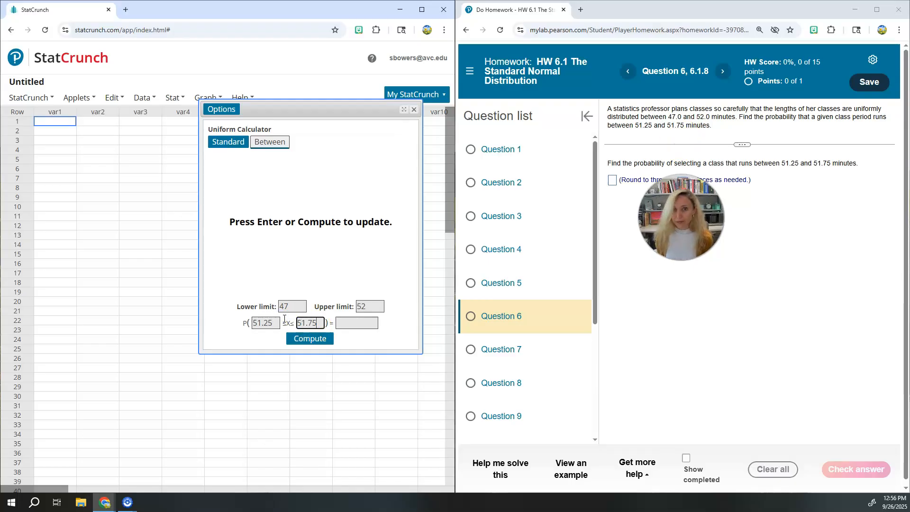
{"action": "key", "text": "Return"}
{"action": "left_click", "coordinate": [341, 322]}
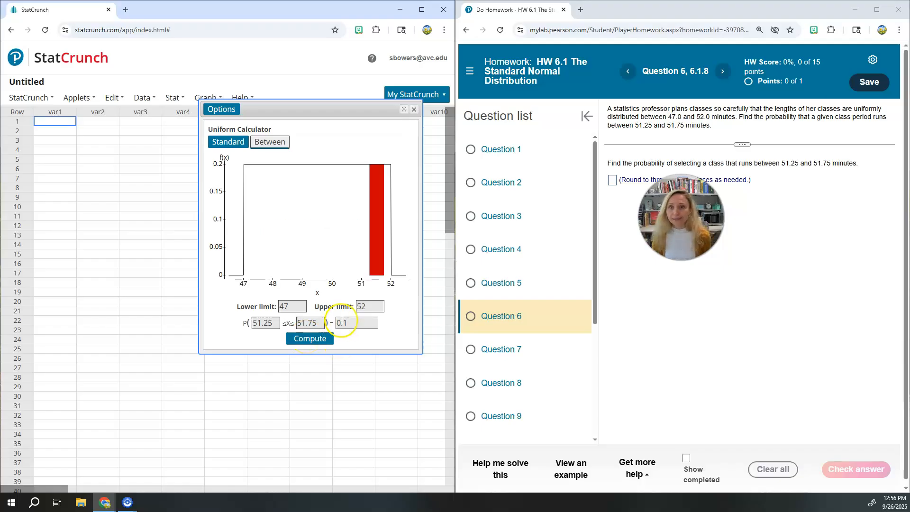
Step: Answer Question 6 with 0.100, check the answer and dismiss the feedback
{"action": "left_click", "coordinate": [612, 181]}
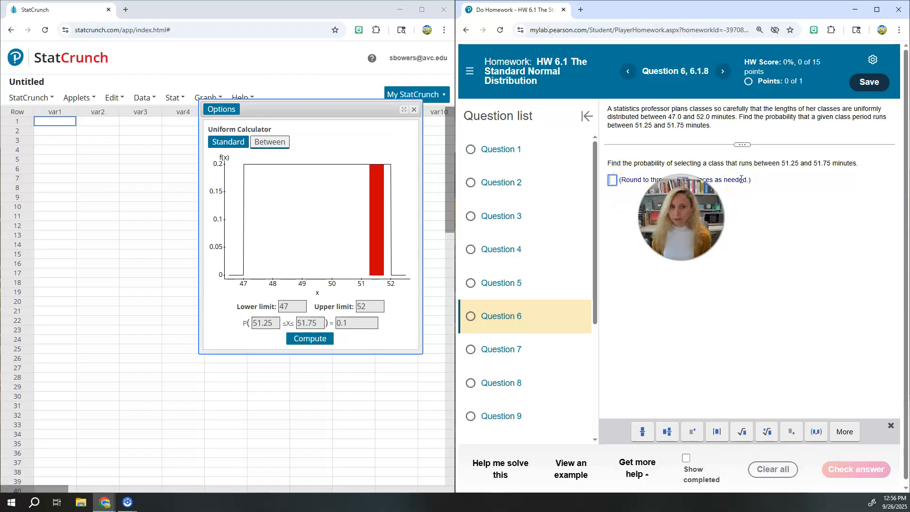
{"action": "type", "text": "0.100"}
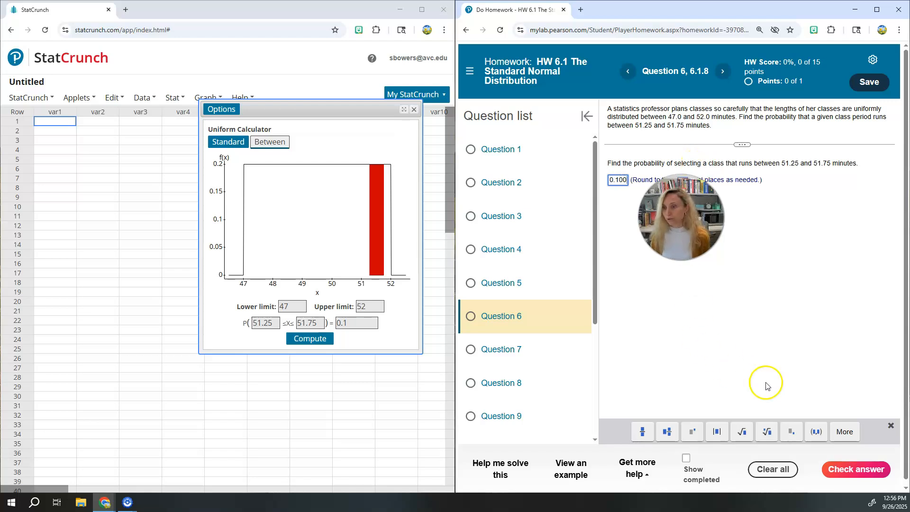
{"action": "left_click", "coordinate": [864, 474]}
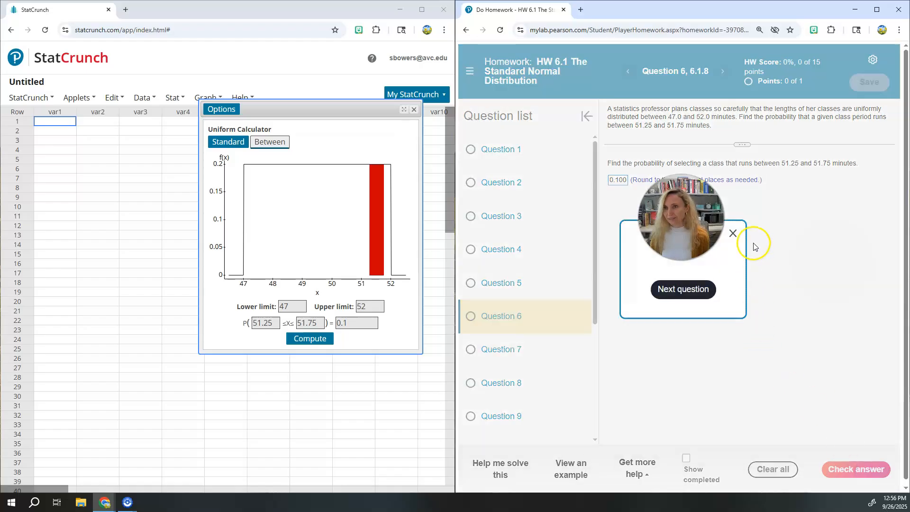
{"action": "left_click", "coordinate": [733, 234]}
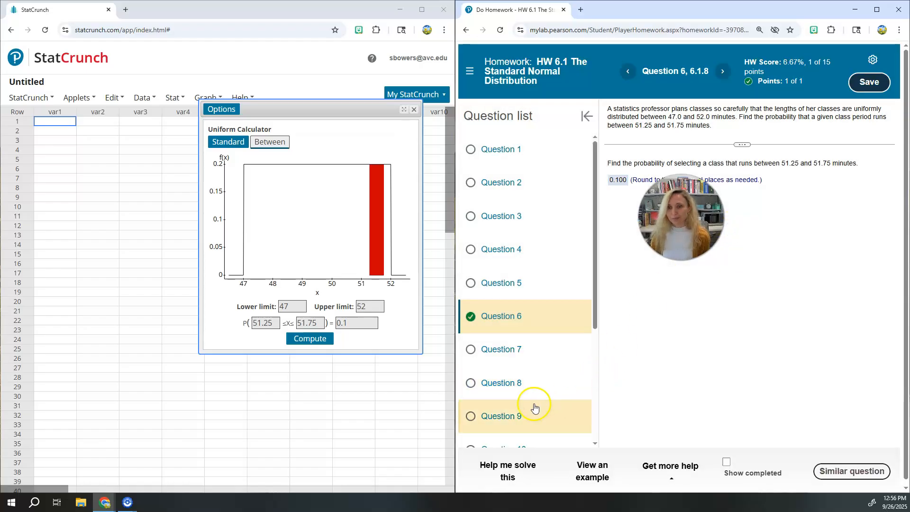
Step: Open homework Question 9 and replace the Uniform calculator with the Normal calculator
{"action": "left_click", "coordinate": [528, 416]}
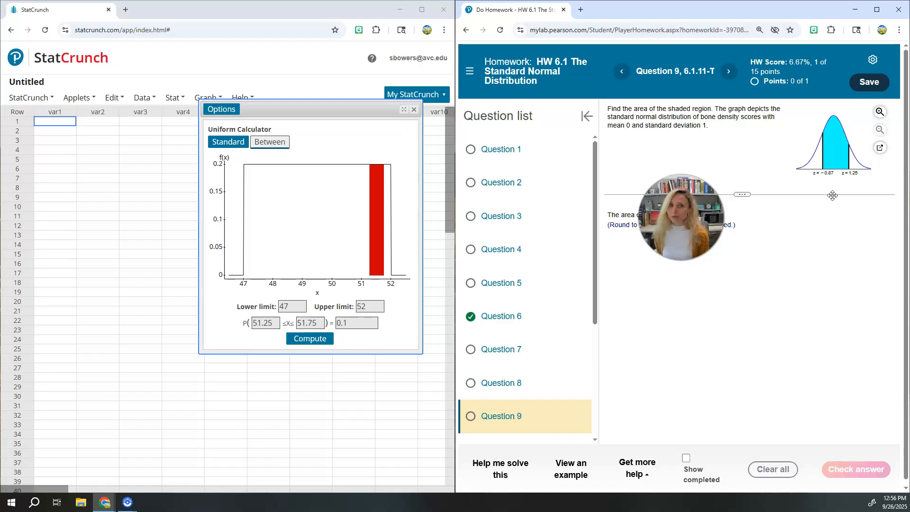
{"action": "left_click", "coordinate": [825, 191]}
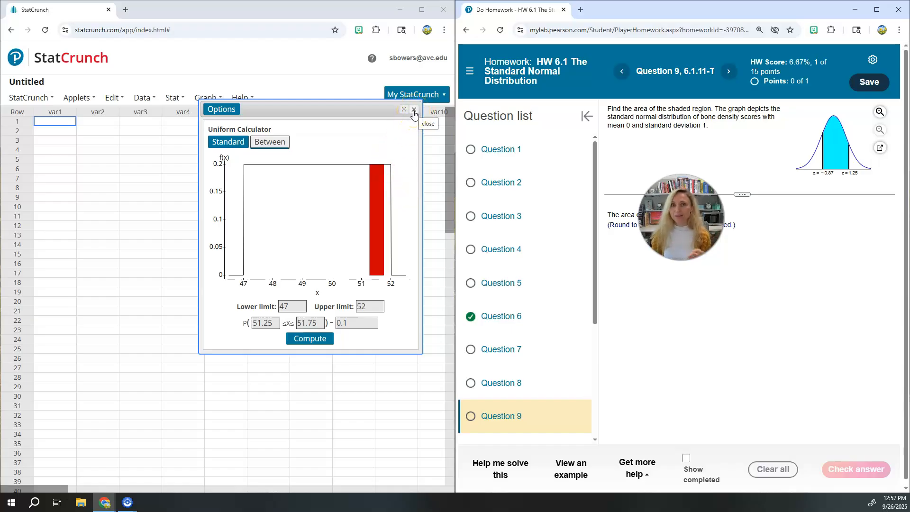
{"action": "left_click", "coordinate": [170, 98]}
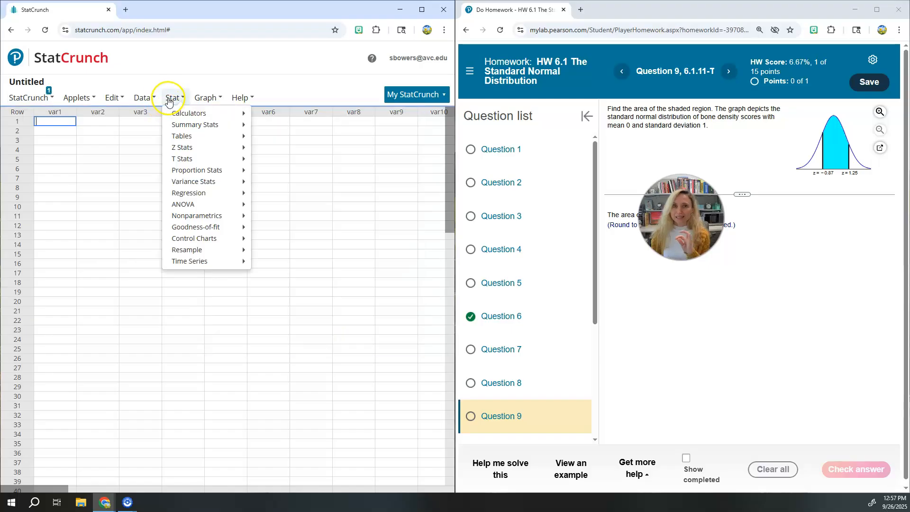
{"action": "mouse_move", "coordinate": [204, 112]}
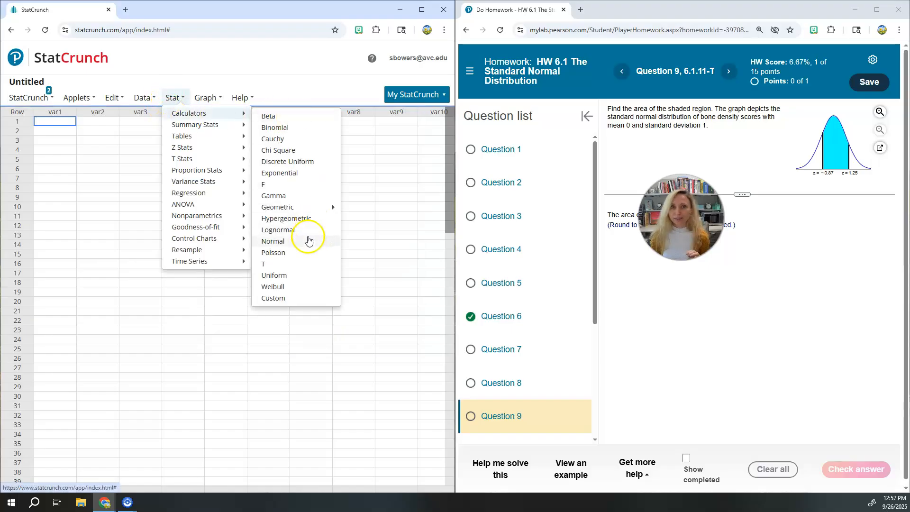
{"action": "left_click", "coordinate": [306, 238]}
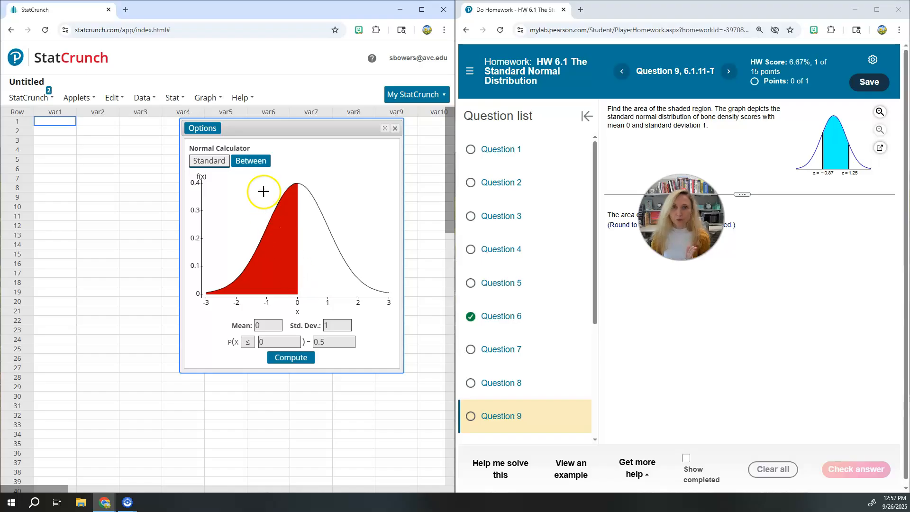
Step: Compute the between probability for X from -0.87 to 1.25 in the Normal calculator, using mean 0 and standard deviation 1
{"action": "left_click", "coordinate": [261, 166]}
{"action": "left_click", "coordinate": [268, 326]}
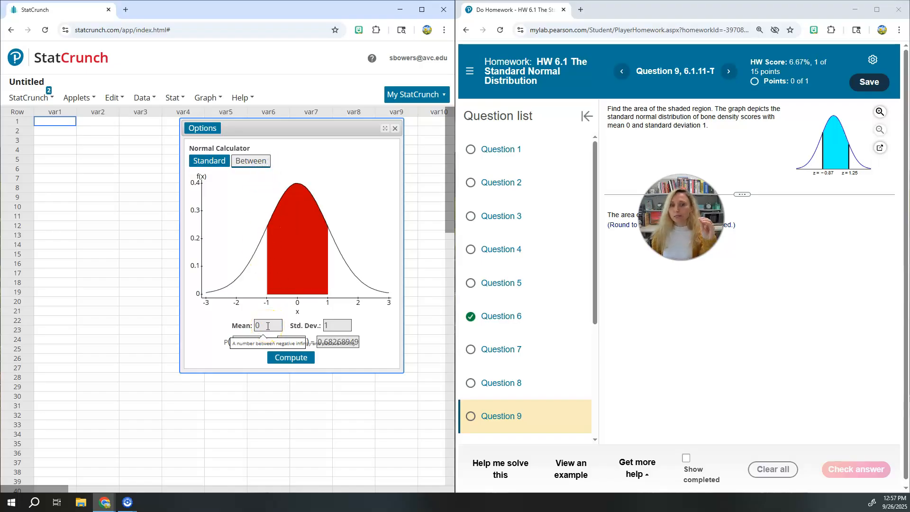
{"action": "left_click", "coordinate": [275, 329]}
{"action": "left_click", "coordinate": [337, 323]}
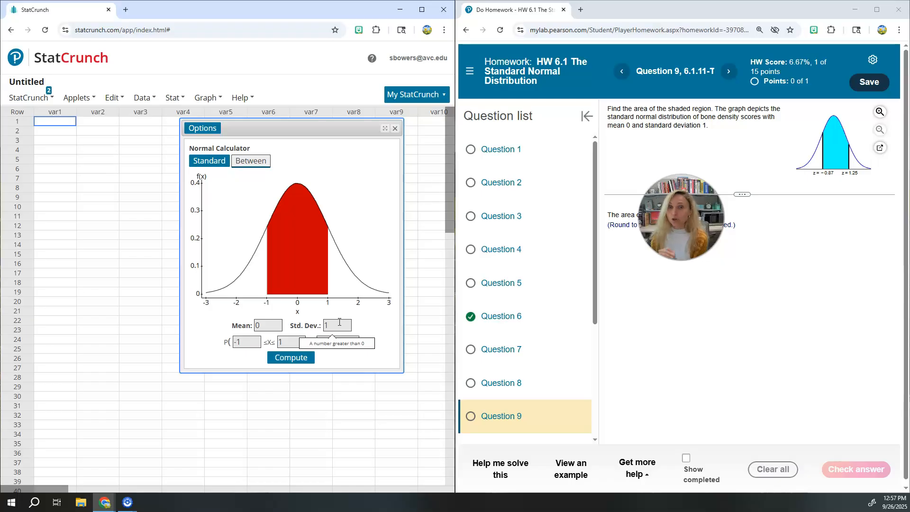
{"action": "left_click", "coordinate": [246, 342]}
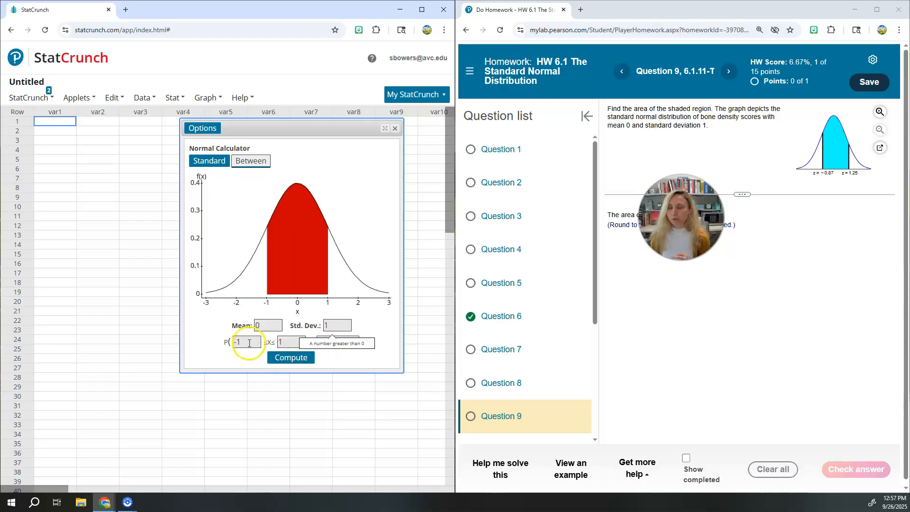
{"action": "left_click", "coordinate": [276, 327]}
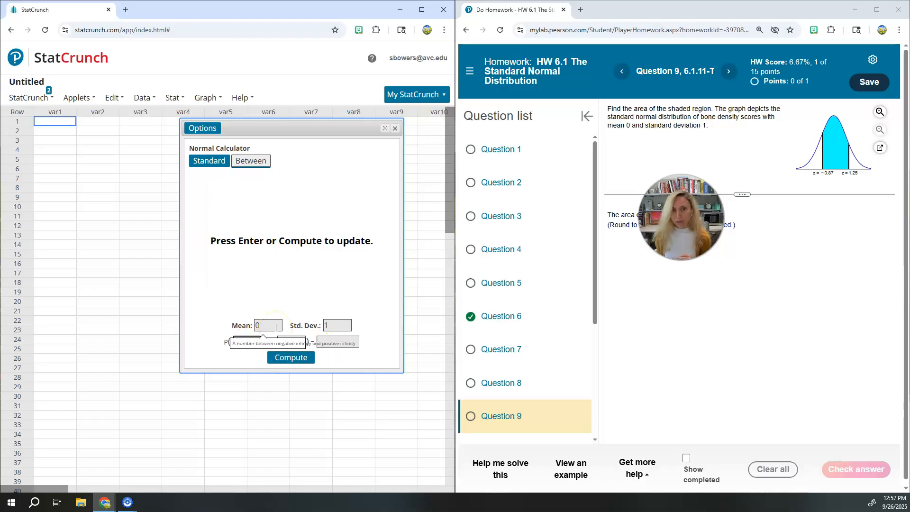
{"action": "key", "text": "Tab"}
{"action": "key", "text": "Tab"}
{"action": "type", "text": "-0.87"}
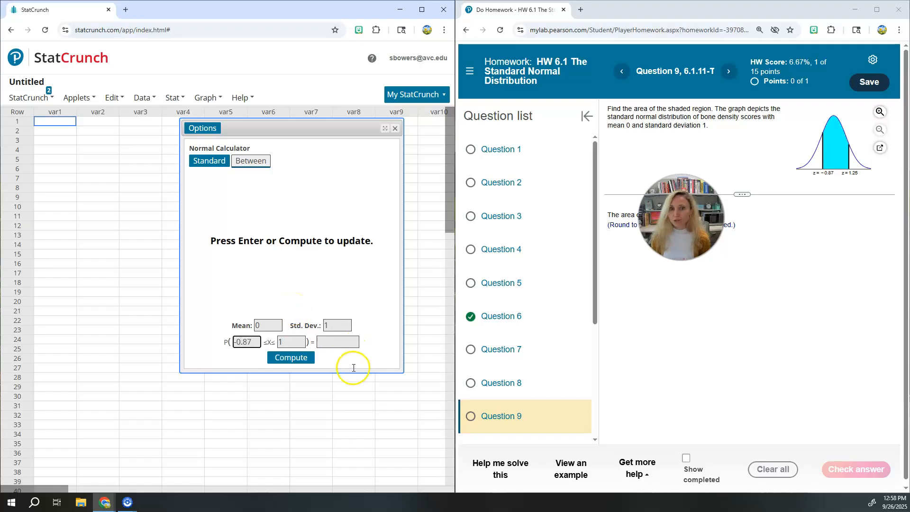
{"action": "left_click", "coordinate": [285, 340]}
{"action": "type", "text": ".25"}
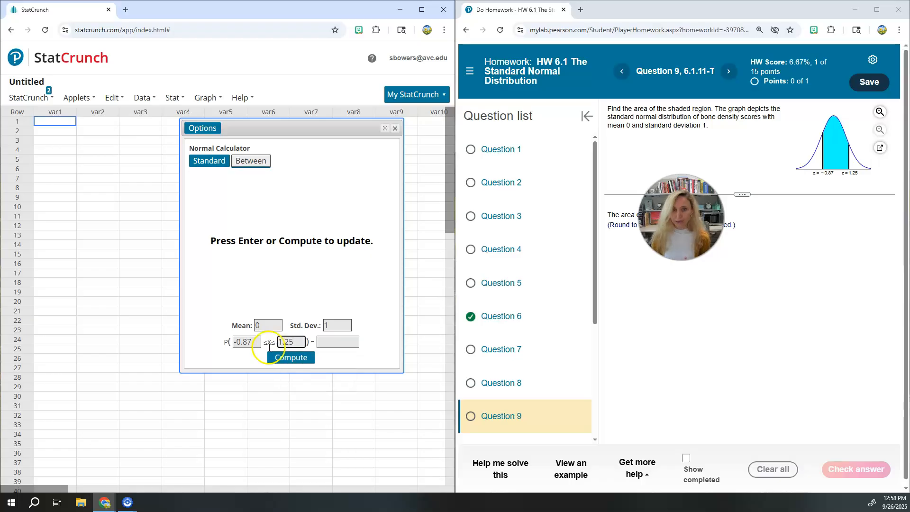
{"action": "left_click", "coordinate": [291, 358]}
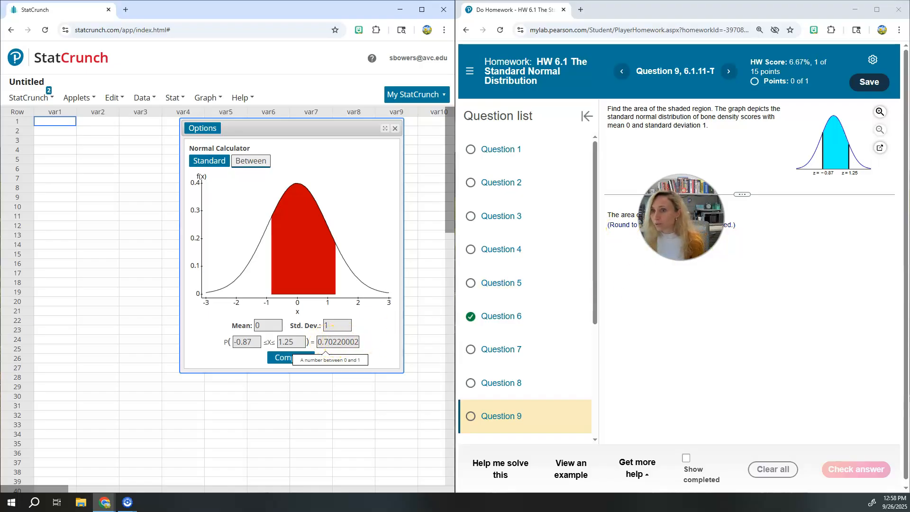
Step: Enter 0.7022 as the shaded area in Question 9 and check the answer
{"action": "left_click", "coordinate": [714, 216]}
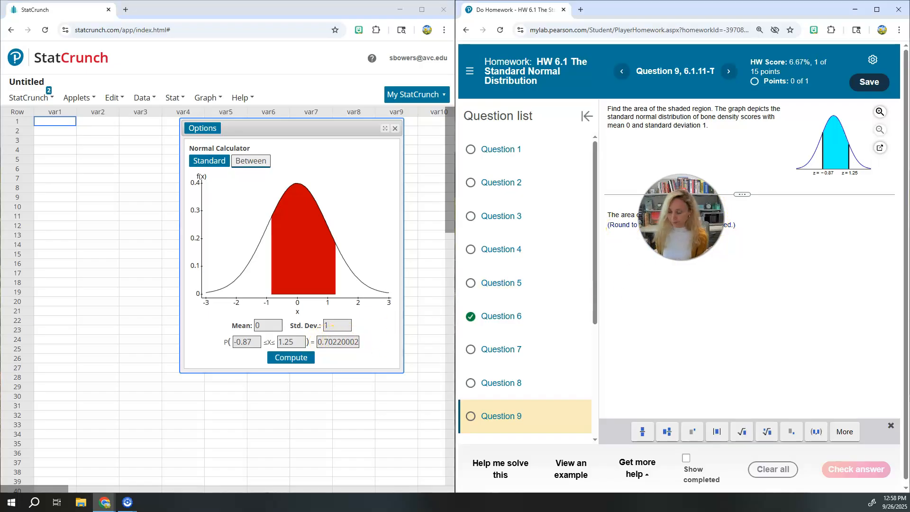
{"action": "type", "text": "0.7"}
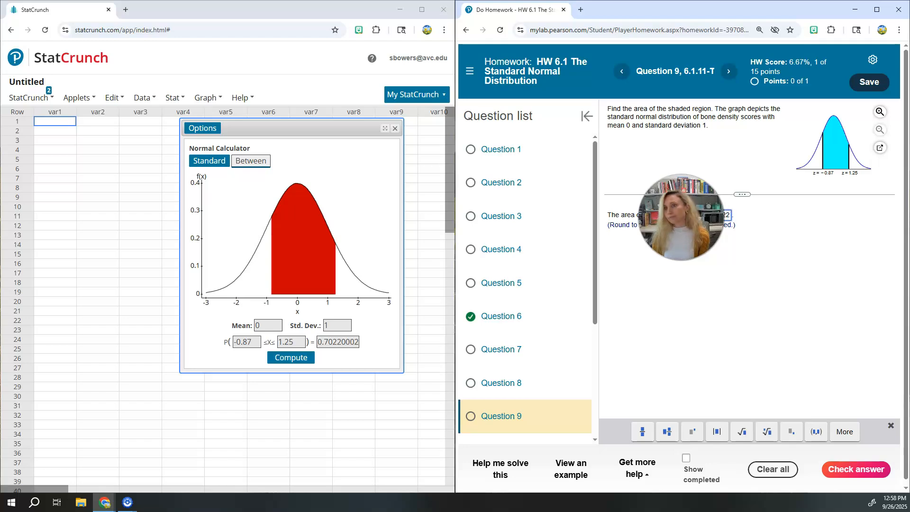
{"action": "left_click", "coordinate": [856, 470]}
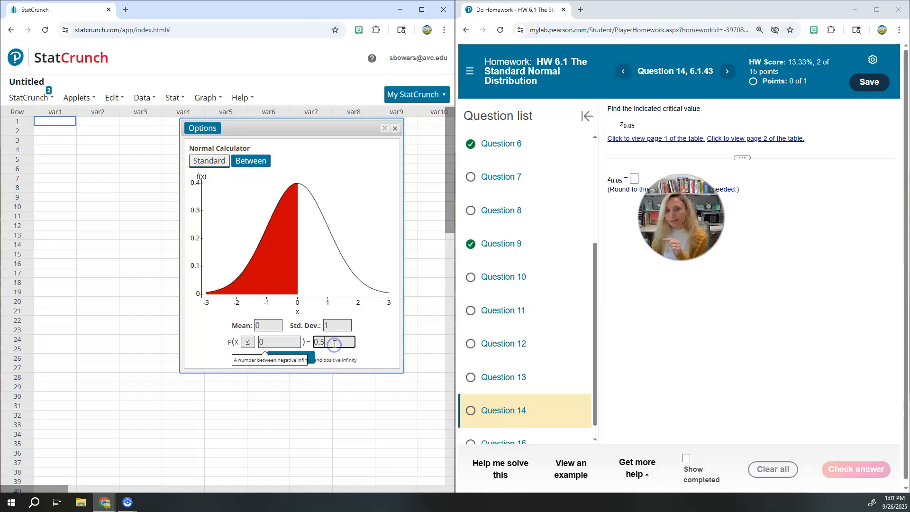
Step: Set the Normal calculator's probability to 0.05 with the ≥ direction and compute the critical value for Question 14
{"action": "left_click", "coordinate": [332, 343]}
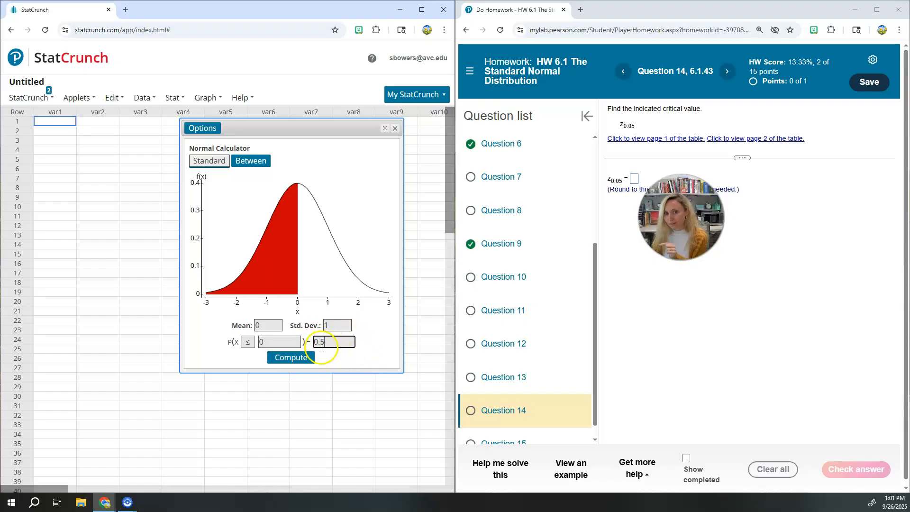
{"action": "key", "text": "BackSpace"}
{"action": "type", "text": "05"}
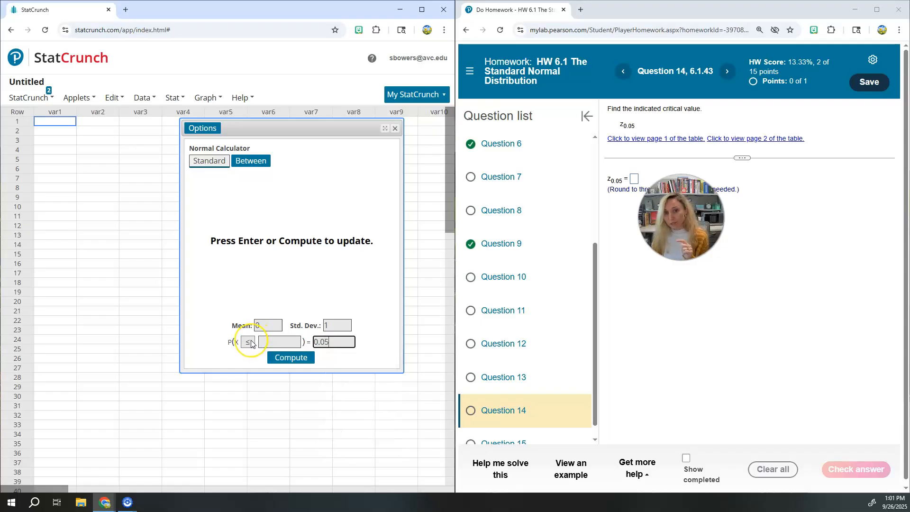
{"action": "left_click", "coordinate": [249, 344]}
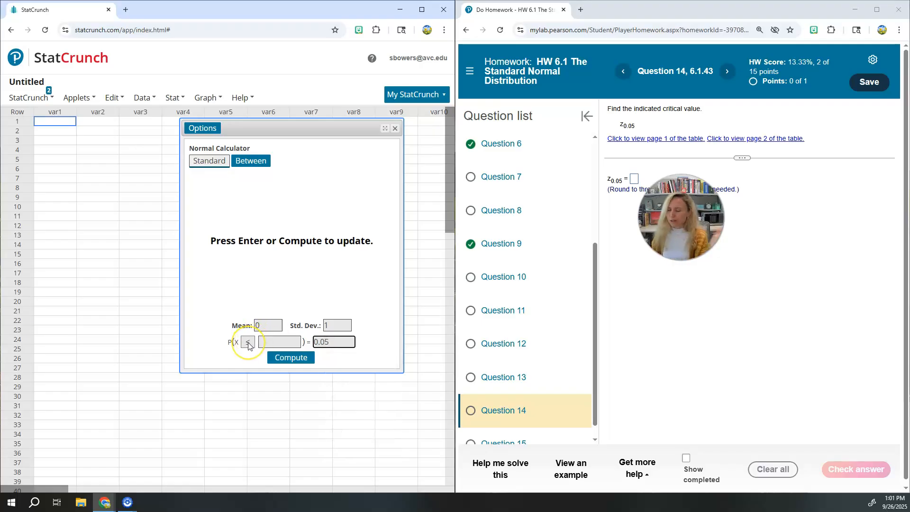
{"action": "left_click", "coordinate": [248, 343]}
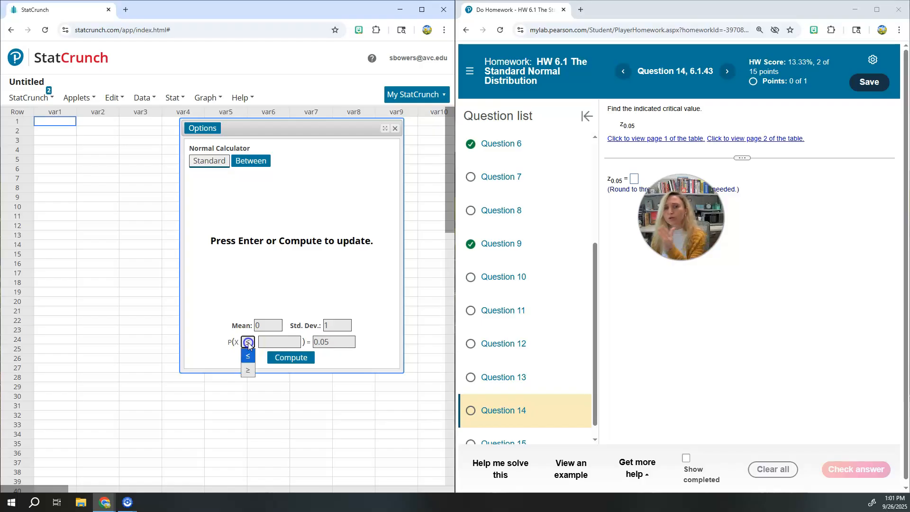
{"action": "left_click", "coordinate": [248, 370]}
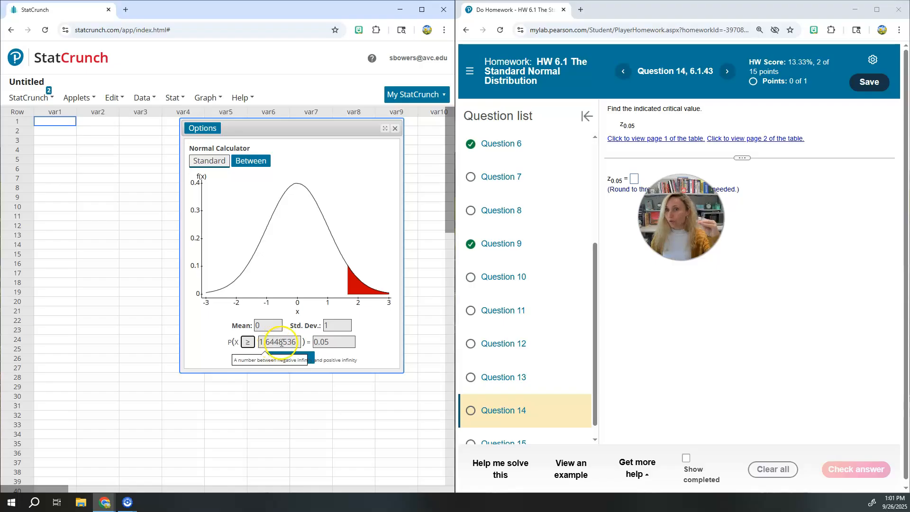
Step: Enter the computed critical value, rounded to three decimal places, for Question 14, check it and continue to Question 15
{"action": "left_click", "coordinate": [636, 178]}
{"action": "type", "text": "1"}
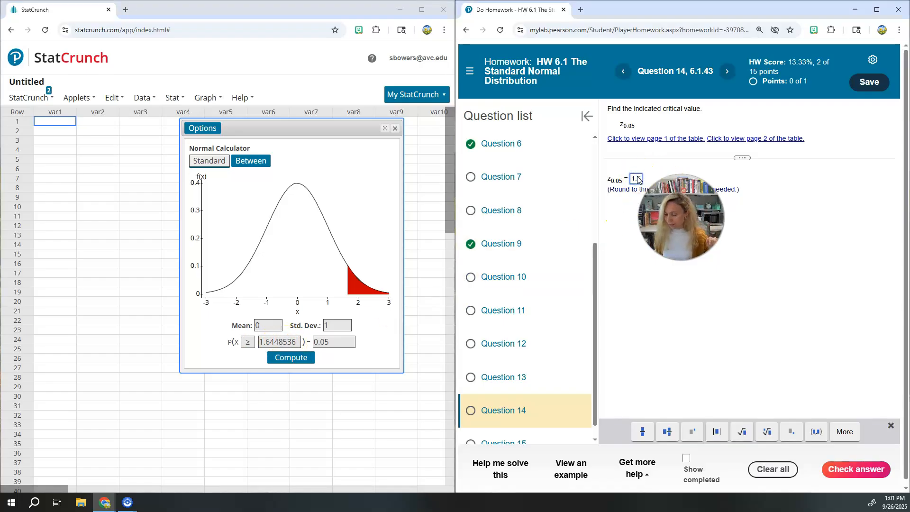
{"action": "key", "text": "Return"}
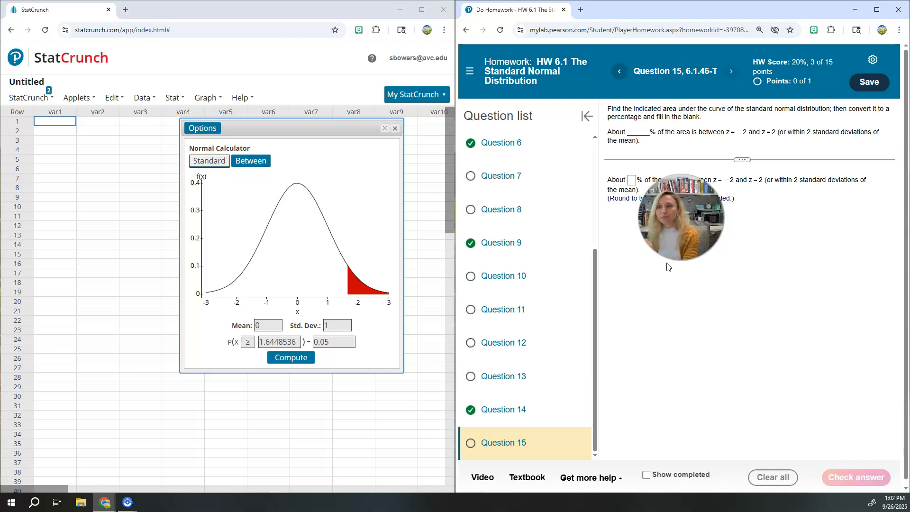
Step: Compute the between probability for X from -2 to 2 in the Normal calculator
{"action": "left_click", "coordinate": [265, 166]}
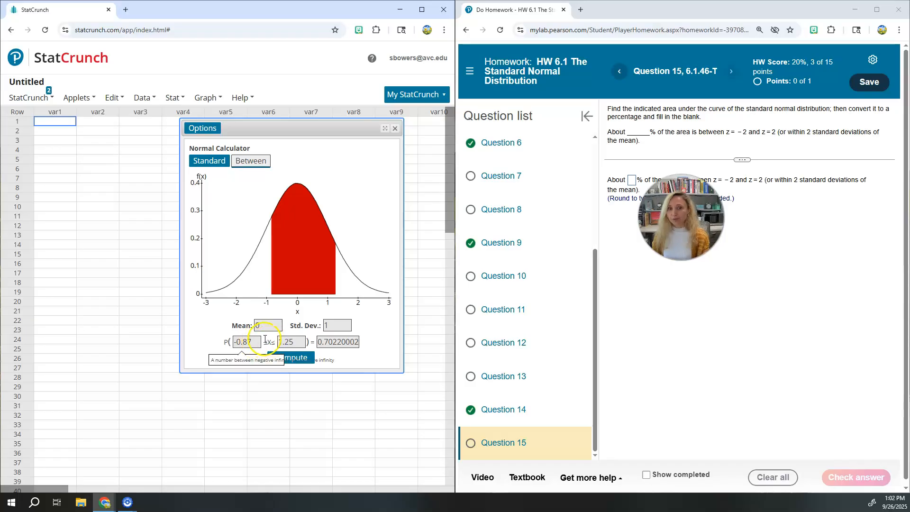
{"action": "left_click", "coordinate": [247, 342]}
{"action": "left_click_drag", "start_coordinate": [247, 343], "coordinate": [234, 343]}
{"action": "type", "text": "-2"}
{"action": "left_click_drag", "start_coordinate": [305, 342], "coordinate": [279, 343]}
{"action": "type", "text": "2"}
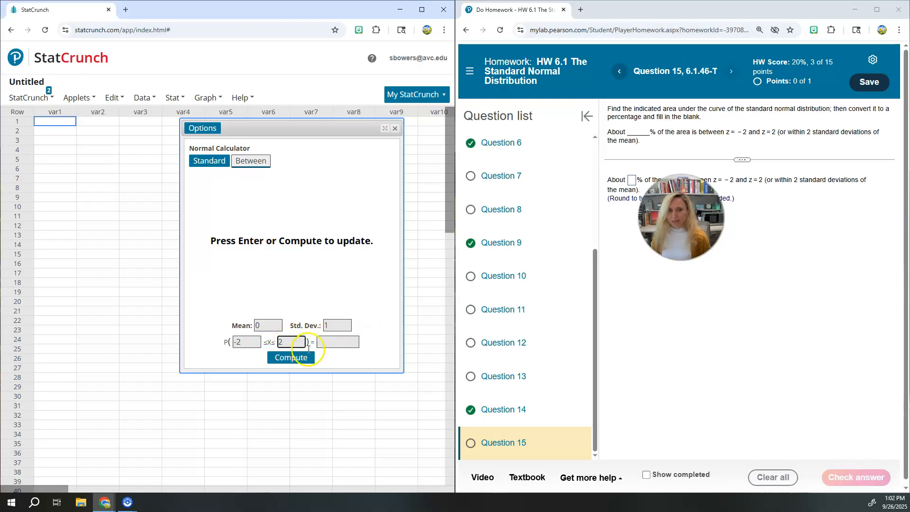
{"action": "left_click", "coordinate": [303, 363]}
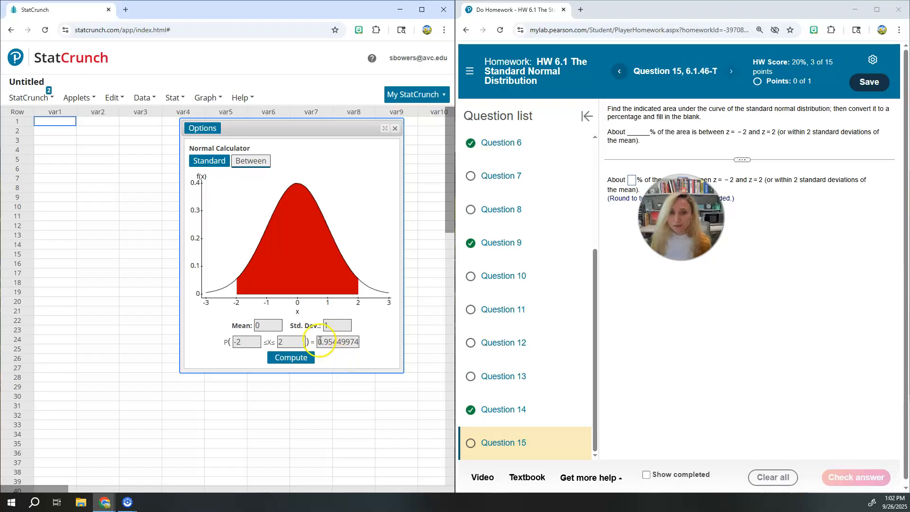
Step: Enter 95.45 as the area percentage in Question 15 and check the answer
{"action": "left_click", "coordinate": [631, 181]}
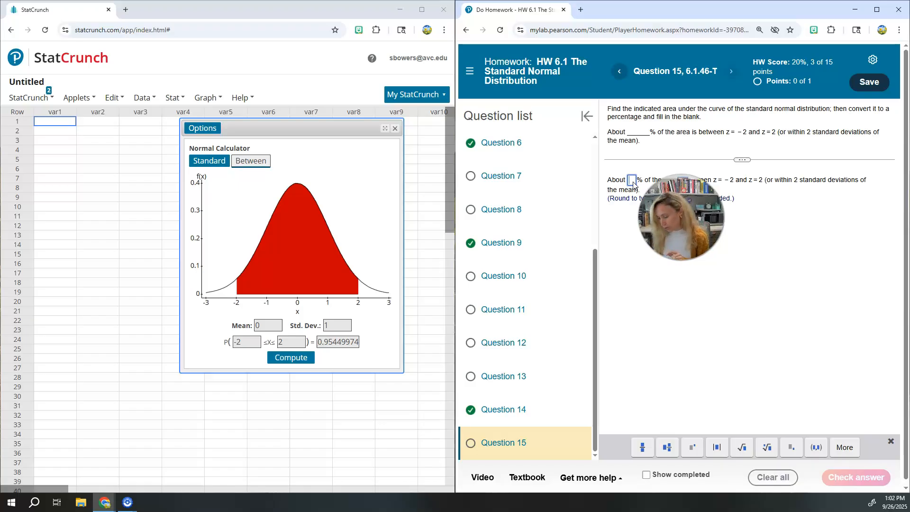
{"action": "type", "text": "95"}
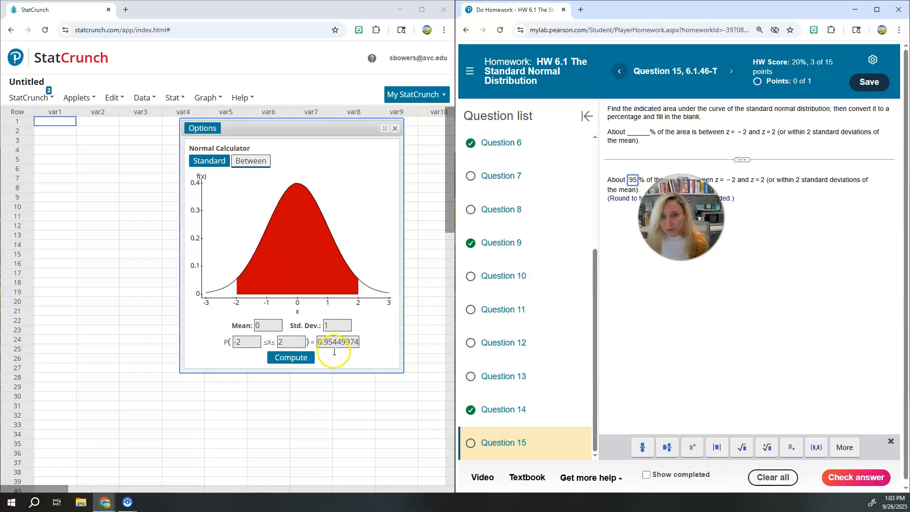
{"action": "left_click", "coordinate": [636, 180]}
{"action": "type", "text": ".45"}
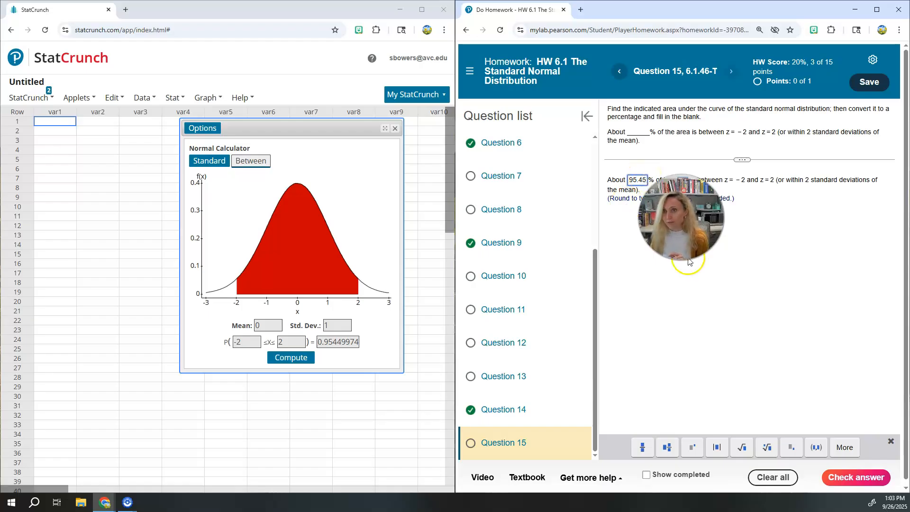
{"action": "left_click", "coordinate": [863, 472]}
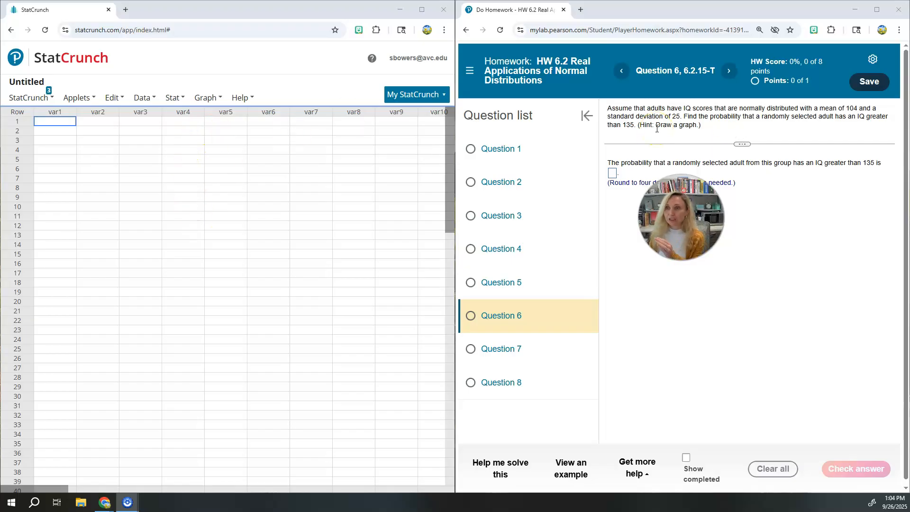
Step: Open the Normal calculator for HW 6.2 Question 6 and set its mean to 104 and standard deviation to 25
{"action": "left_click", "coordinate": [176, 98]}
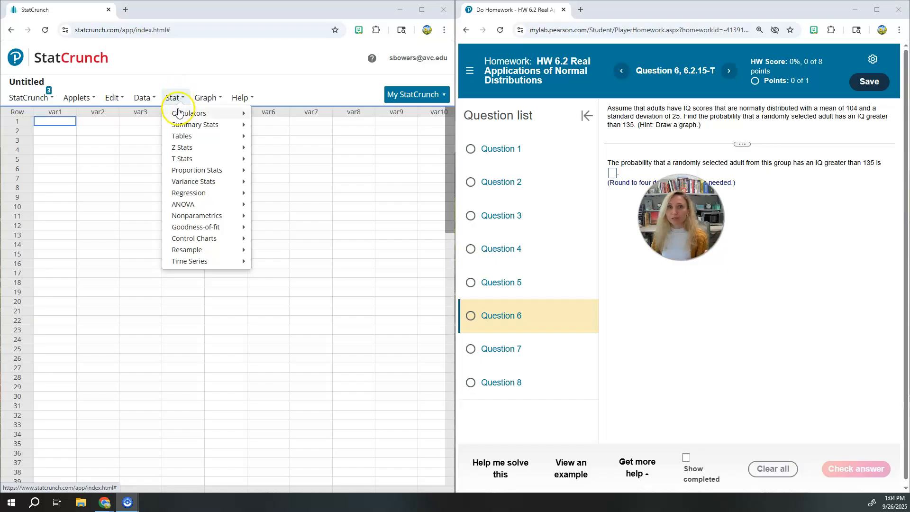
{"action": "mouse_move", "coordinate": [188, 113]}
{"action": "left_click", "coordinate": [283, 242]}
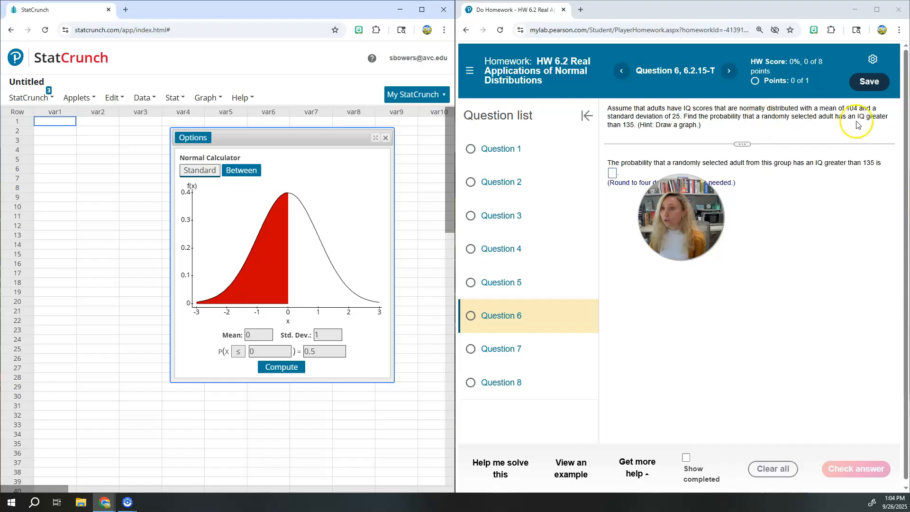
{"action": "left_click_drag", "start_coordinate": [268, 334], "coordinate": [199, 332]}
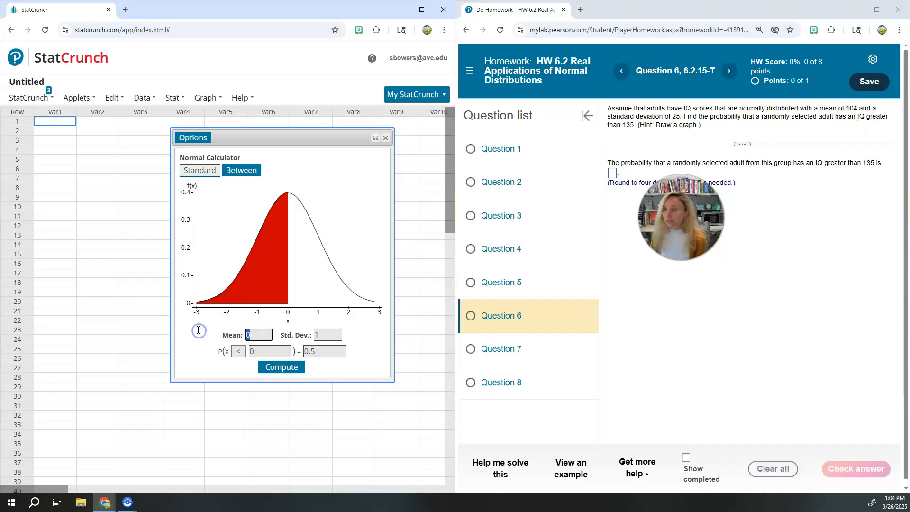
{"action": "type", "text": "104"}
{"action": "left_click_drag", "start_coordinate": [335, 336], "coordinate": [311, 327]}
{"action": "type", "text": "25"}
Step: Compute the probability that X is ≥ 135 in the Normal calculator
{"action": "left_click", "coordinate": [279, 351]}
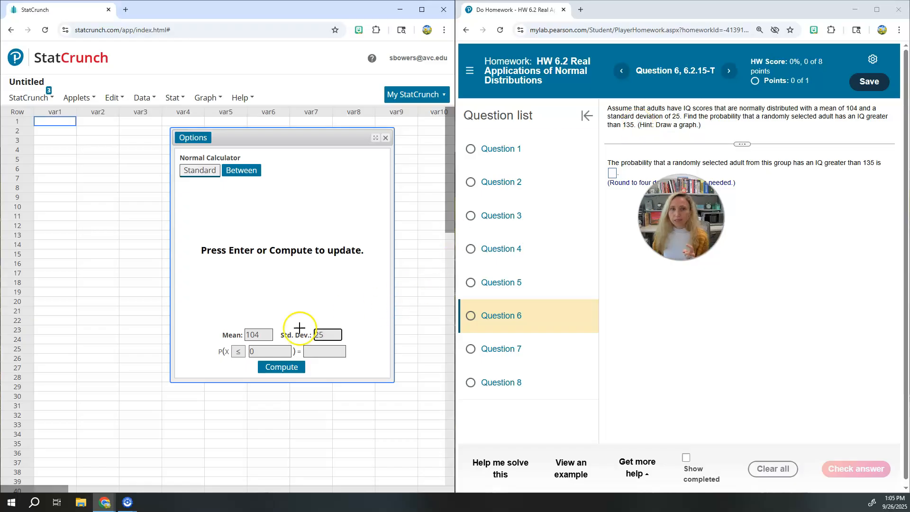
{"action": "left_click", "coordinate": [243, 352]}
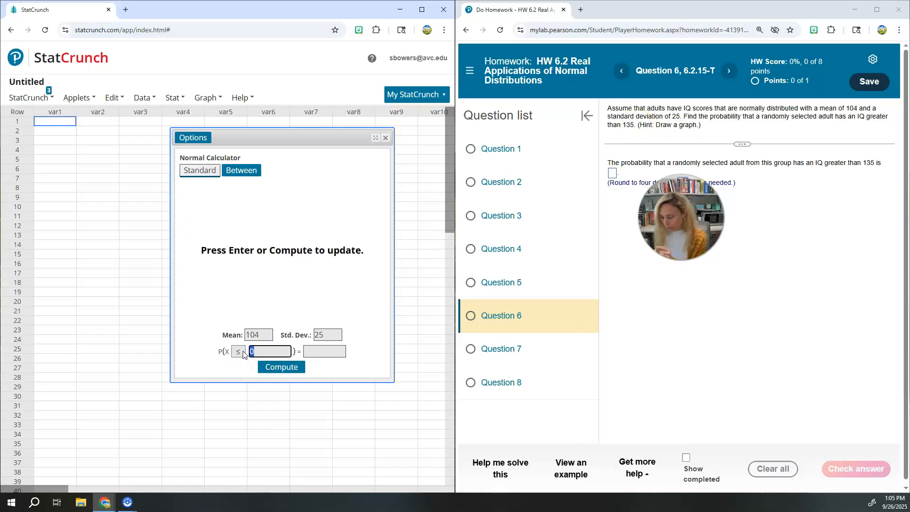
{"action": "type", "text": "135"}
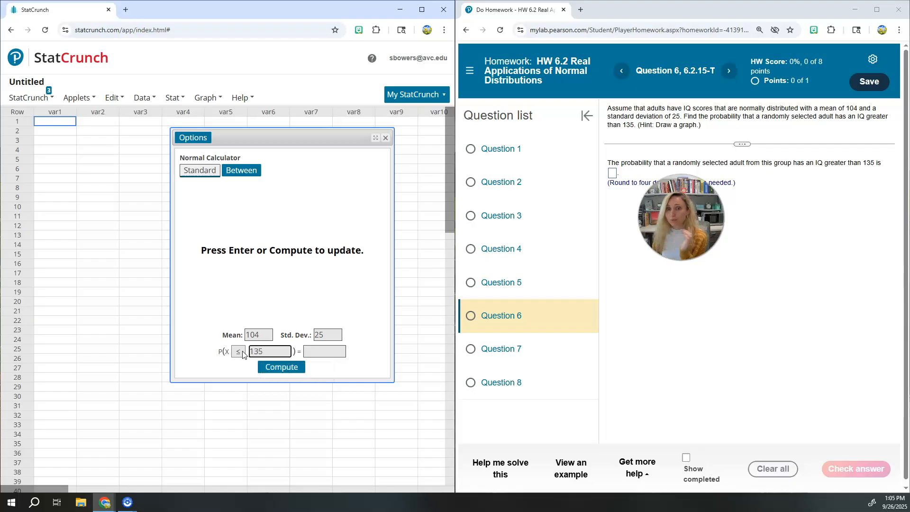
{"action": "left_click", "coordinate": [242, 353]}
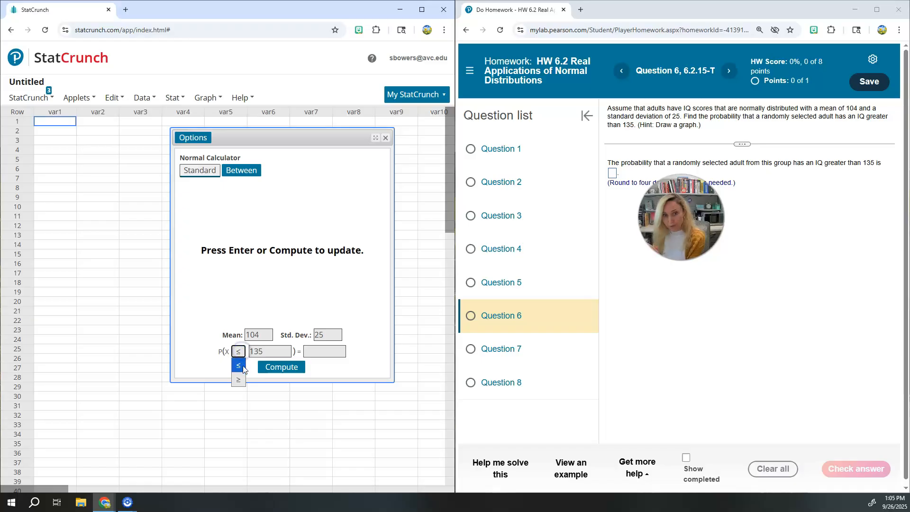
{"action": "left_click", "coordinate": [238, 382]}
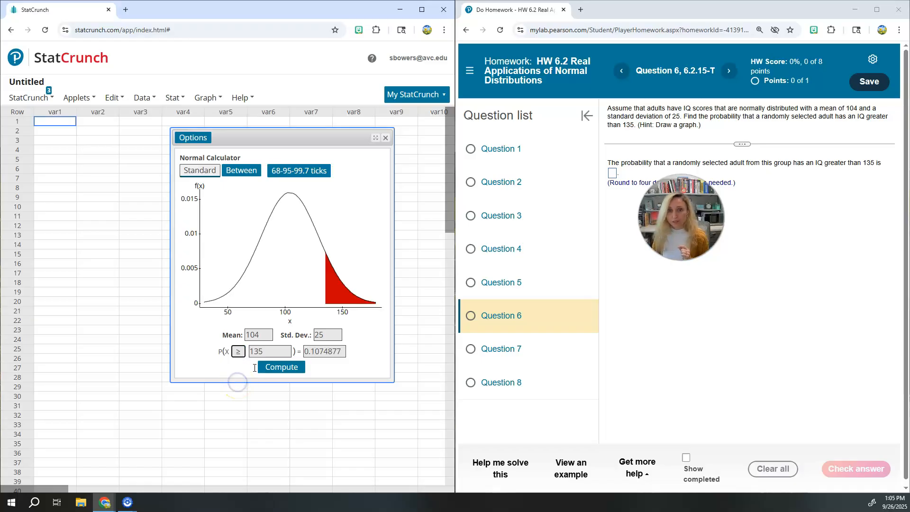
{"action": "left_click", "coordinate": [323, 352]}
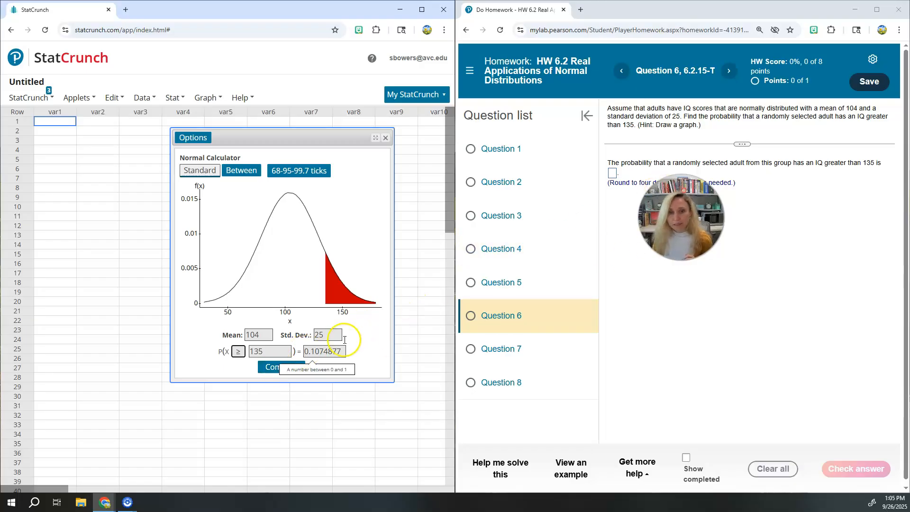
Step: Enter 0.1075 as the probability in Question 6, check the answer and continue to Question 7
{"action": "left_click", "coordinate": [612, 173]}
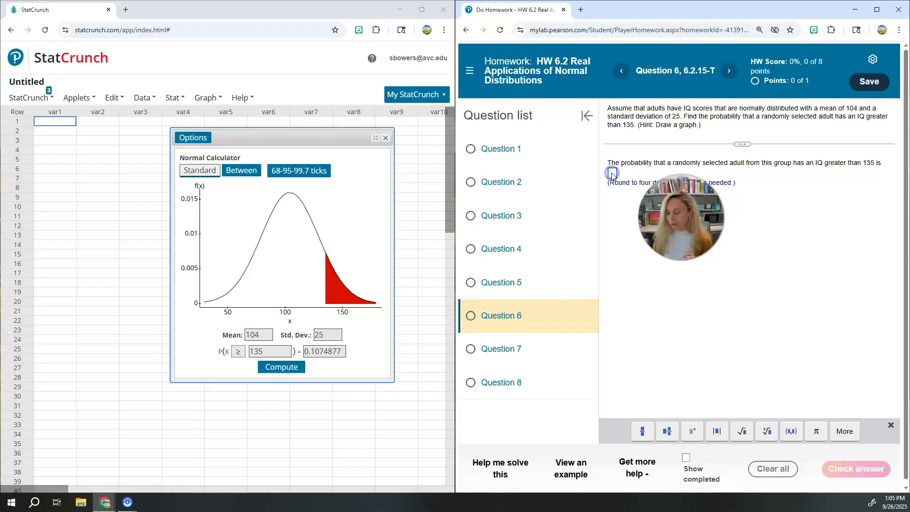
{"action": "type", "text": "0.1075"}
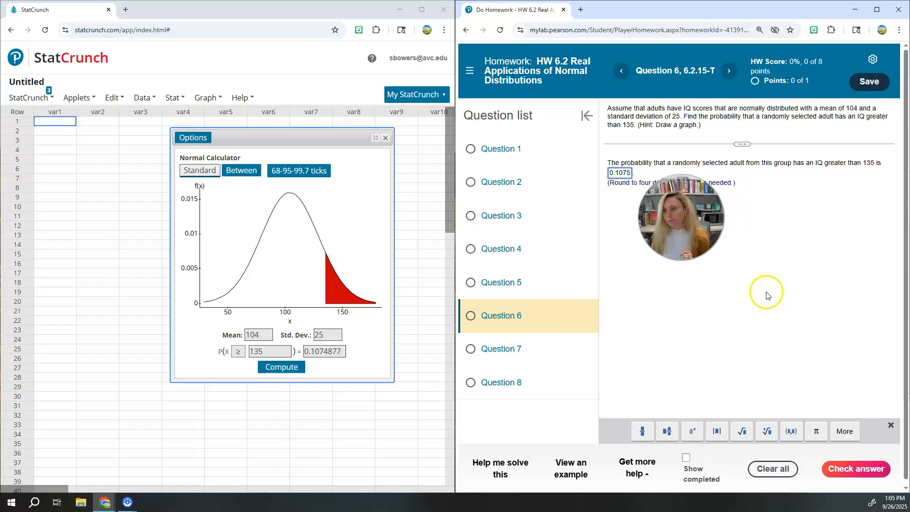
{"action": "left_click", "coordinate": [871, 466]}
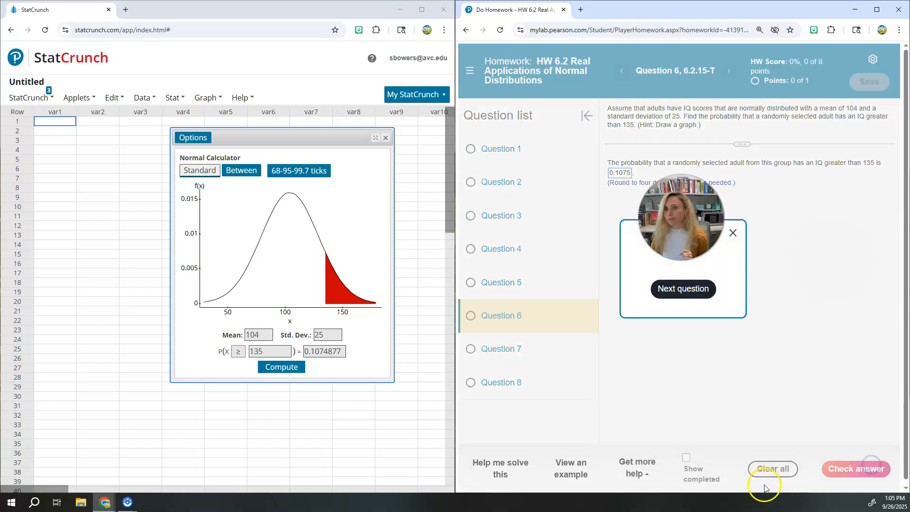
{"action": "left_click", "coordinate": [683, 288]}
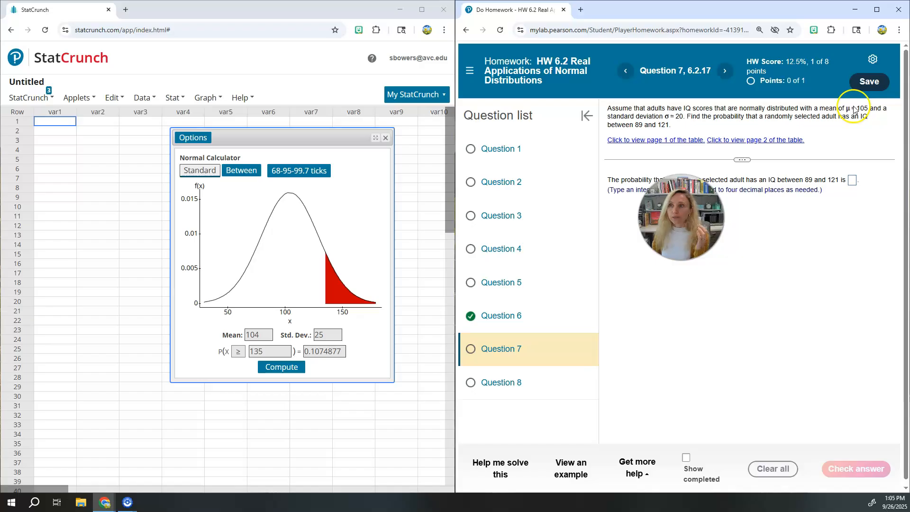
Step: Switch the Normal calculator to a between probability for Question 7 and select its lower and upper bounds
{"action": "left_click", "coordinate": [261, 331]}
{"action": "left_click_drag", "start_coordinate": [260, 332], "coordinate": [260, 332]}
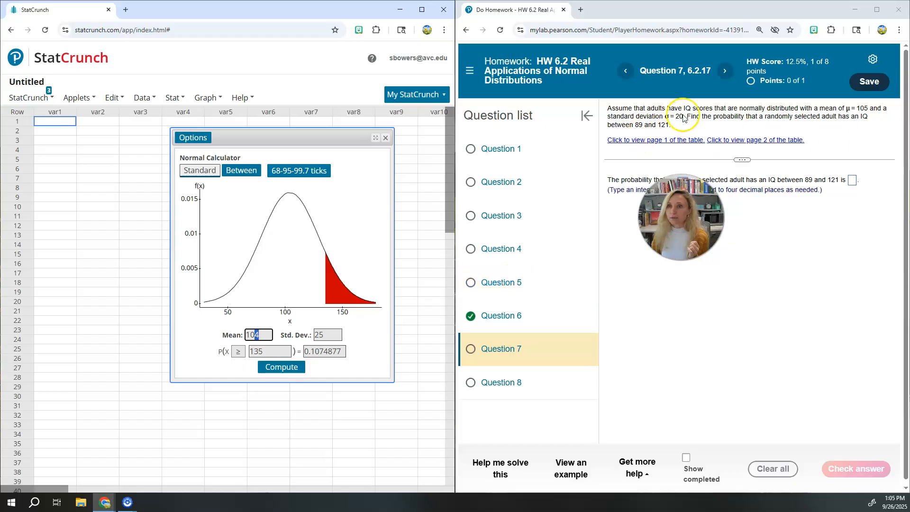
{"action": "left_click", "coordinate": [324, 335]}
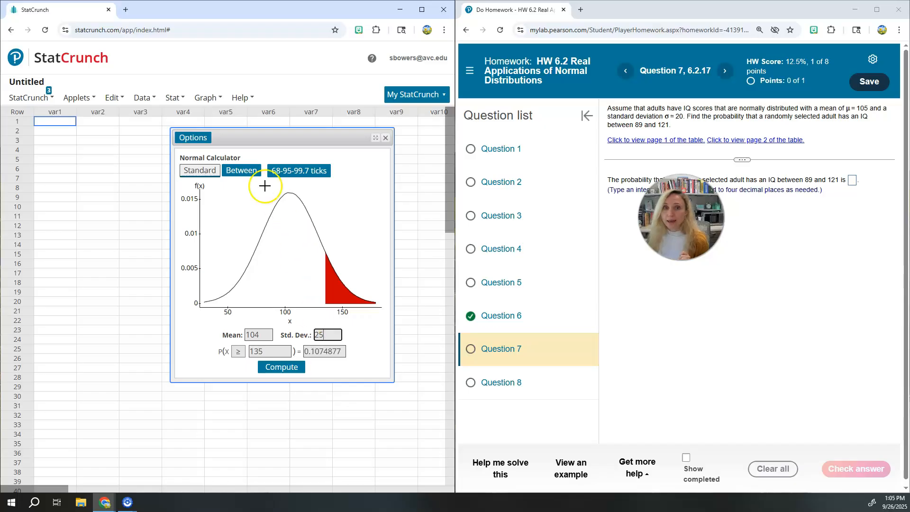
{"action": "left_click", "coordinate": [235, 173]}
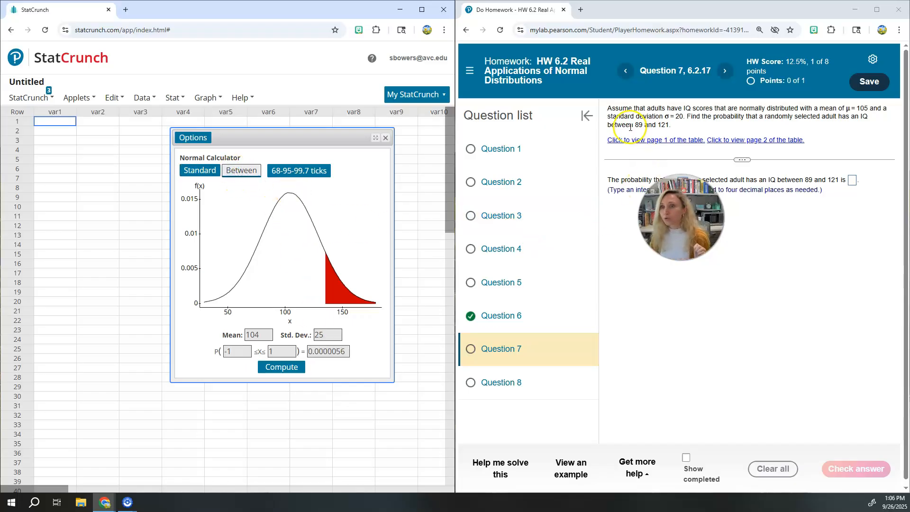
{"action": "double_click", "coordinate": [220, 351]}
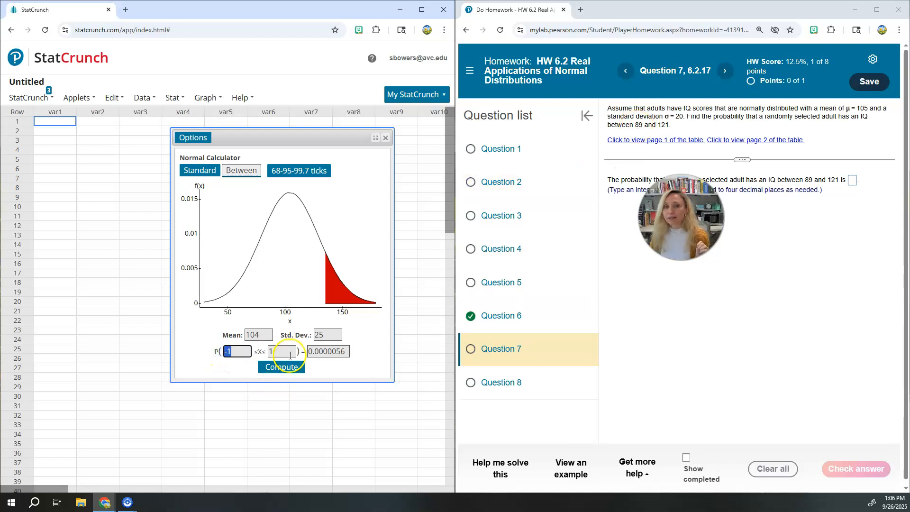
{"action": "double_click", "coordinate": [260, 351]}
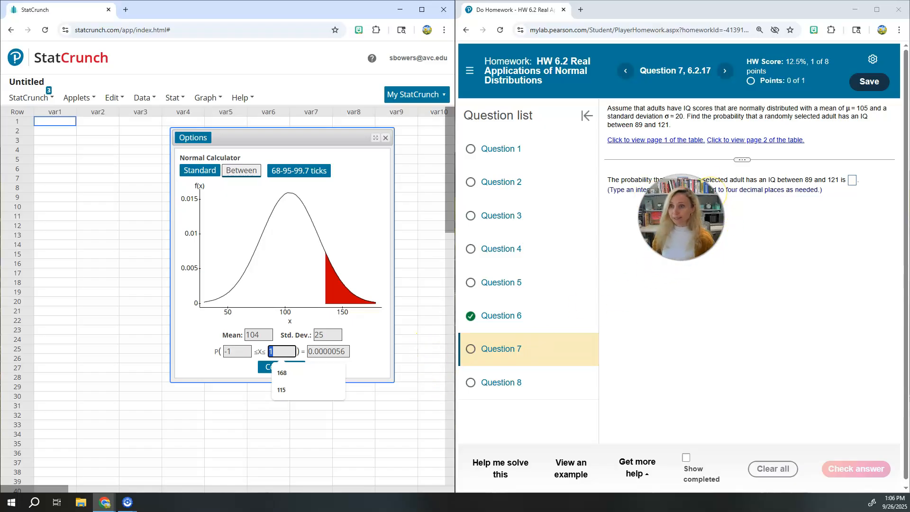
Step: Open Question 8 and set the Normal calculator to standard mode with mean 14.2 and standard deviation 1.1
{"action": "left_click", "coordinate": [513, 385]}
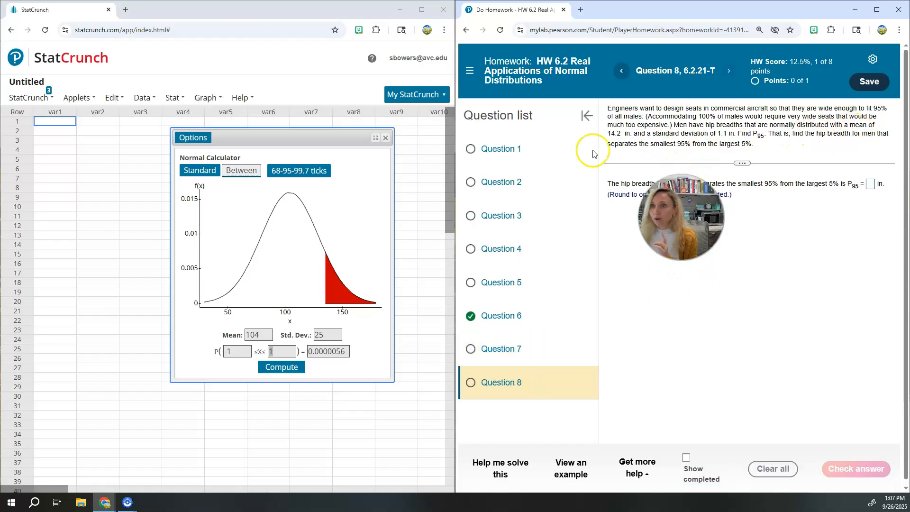
{"action": "left_click", "coordinate": [199, 172]}
{"action": "left_click", "coordinate": [267, 341]}
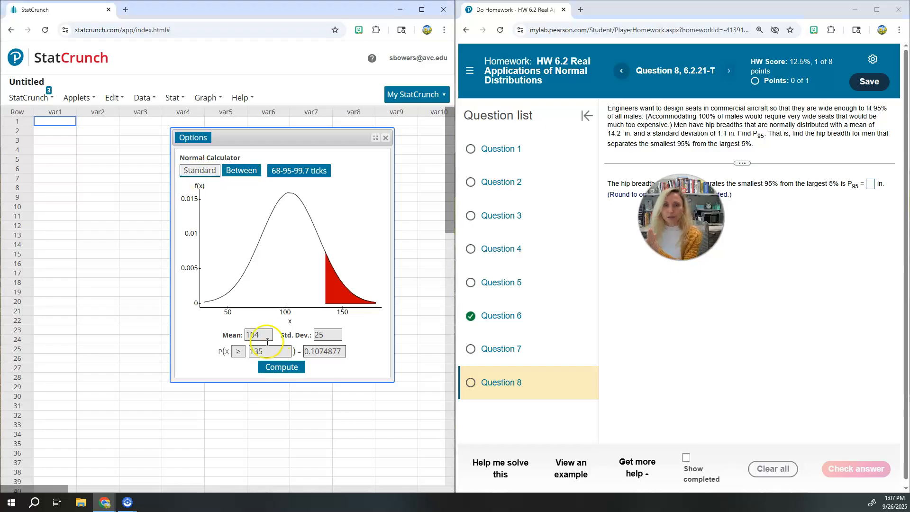
{"action": "double_click", "coordinate": [259, 341]}
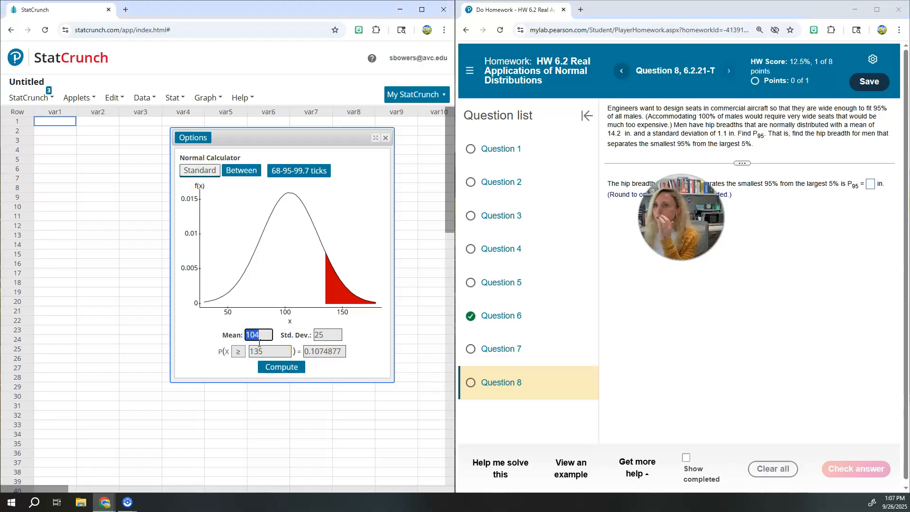
{"action": "type", "text": "14.2"}
{"action": "left_click", "coordinate": [333, 341]}
{"action": "double_click", "coordinate": [327, 337]}
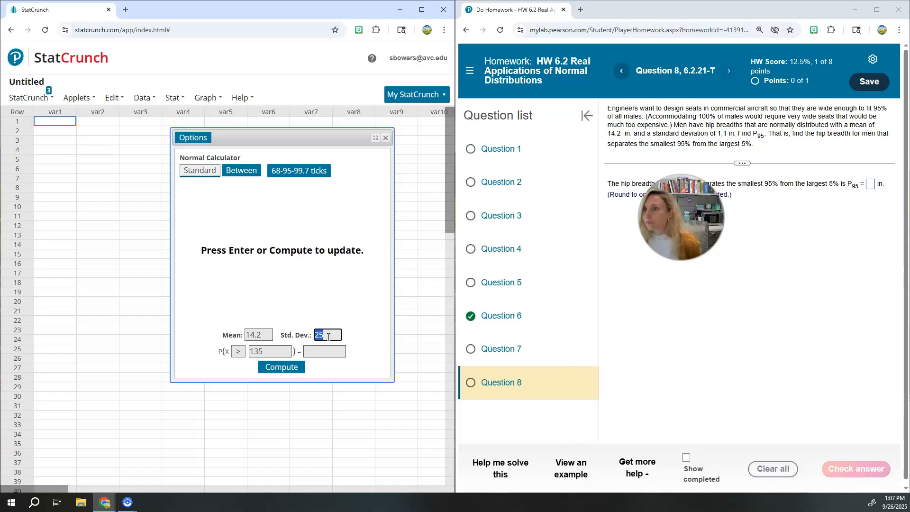
{"action": "type", "text": "1.1"}
Step: Clear the X bound in the Normal calculator and set its probability to 0.95 for Question 8
{"action": "left_click", "coordinate": [715, 144]}
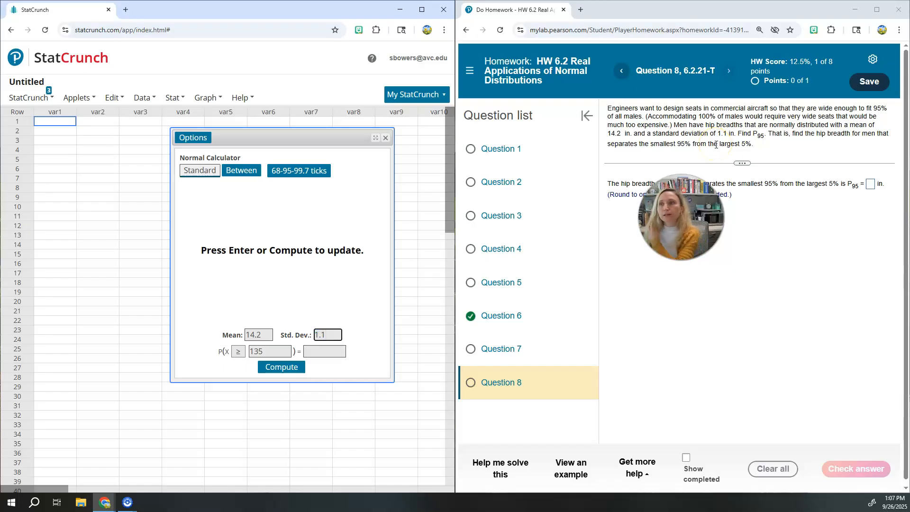
{"action": "left_click_drag", "start_coordinate": [263, 354], "coordinate": [238, 351]}
{"action": "key", "text": "BackSpace"}
{"action": "left_click", "coordinate": [338, 355]}
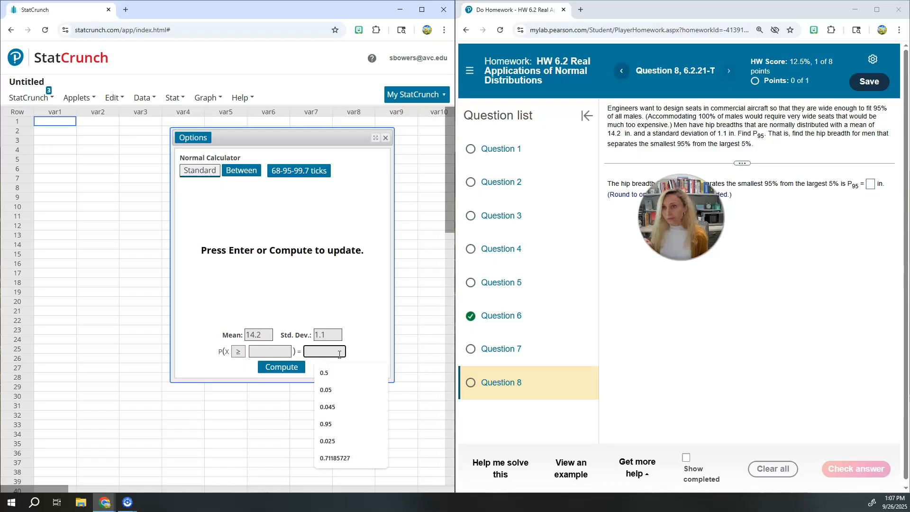
{"action": "left_click", "coordinate": [333, 364]}
{"action": "left_click", "coordinate": [327, 351]}
{"action": "type", "text": "0.95"}
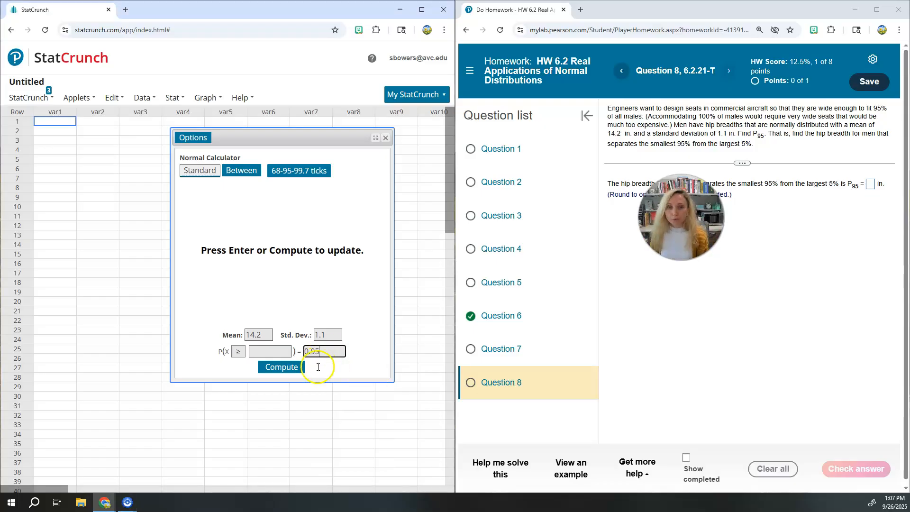
Step: Change the inequality to ≤ in the Normal calculator and compute the X value for P95
{"action": "left_click", "coordinate": [238, 352]}
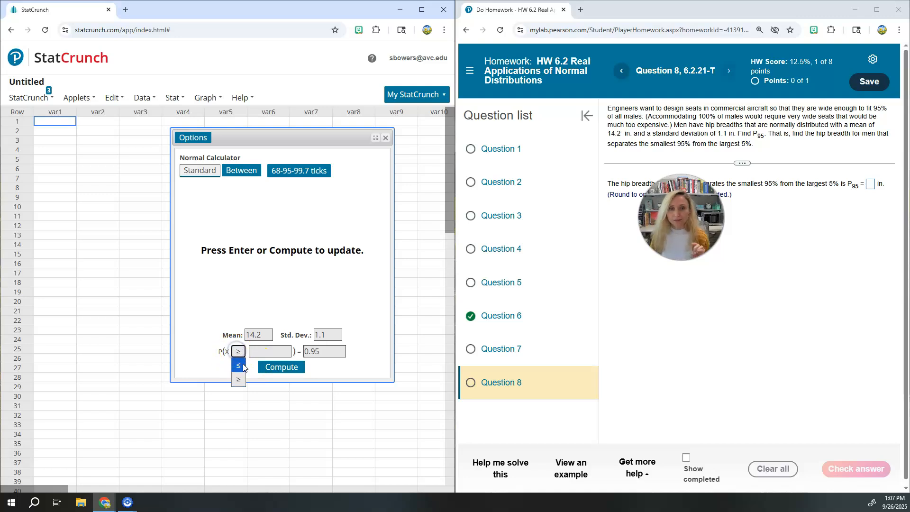
{"action": "left_click", "coordinate": [243, 366]}
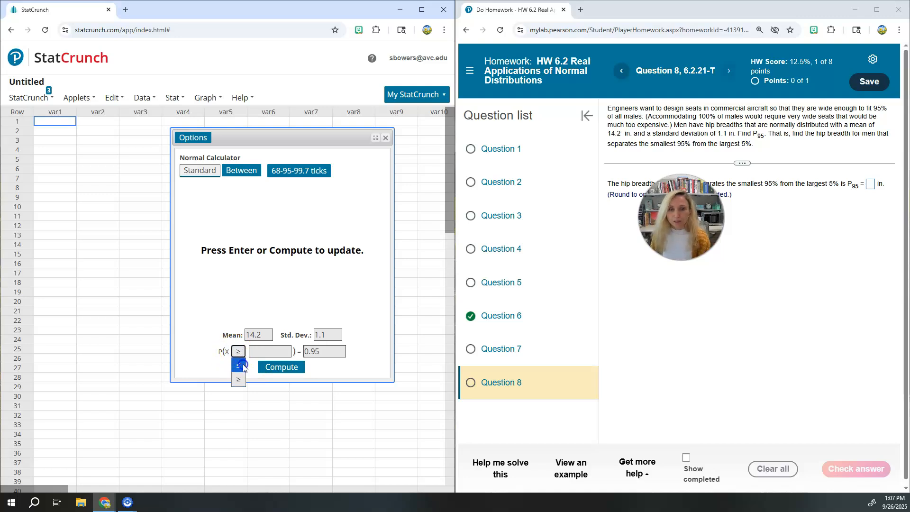
{"action": "left_click", "coordinate": [277, 370]}
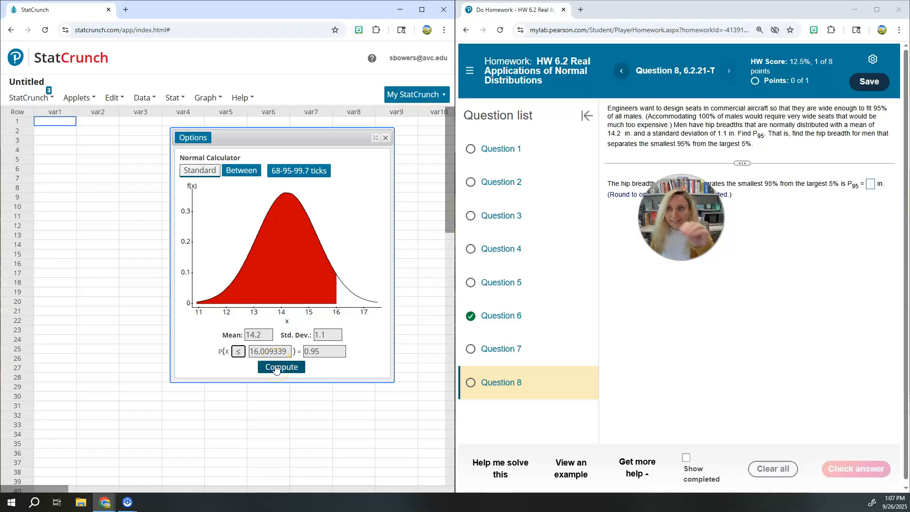
{"action": "left_click", "coordinate": [251, 352]}
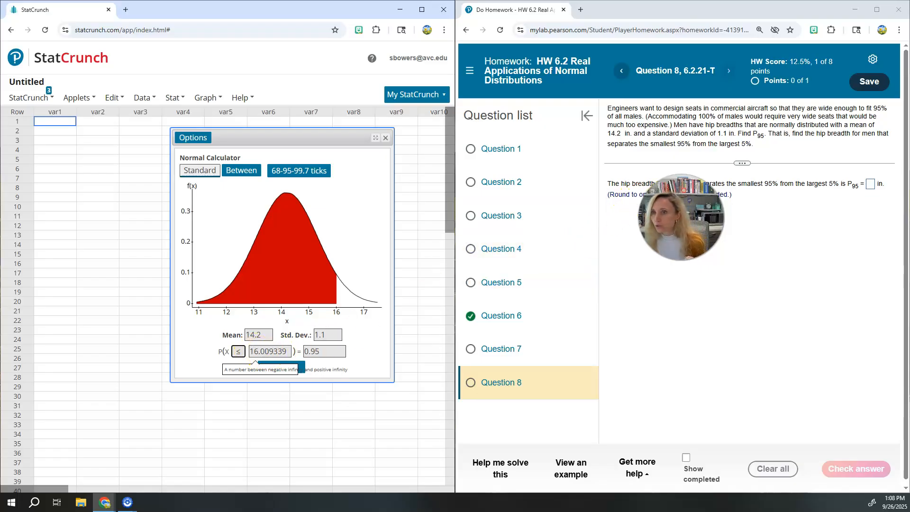
Step: Enter 16.0 in. as the P95 hip breadth in Question 8 and submit the answer
{"action": "left_click", "coordinate": [870, 184]}
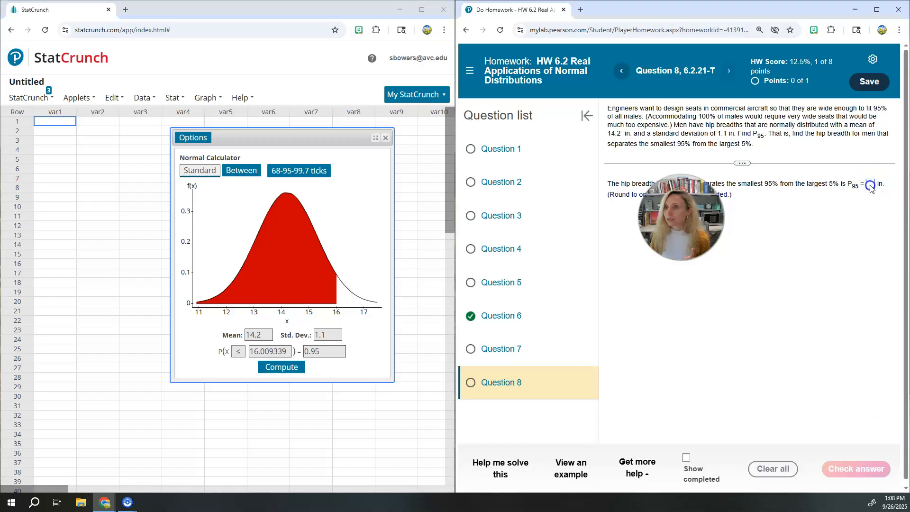
{"action": "type", "text": "16."}
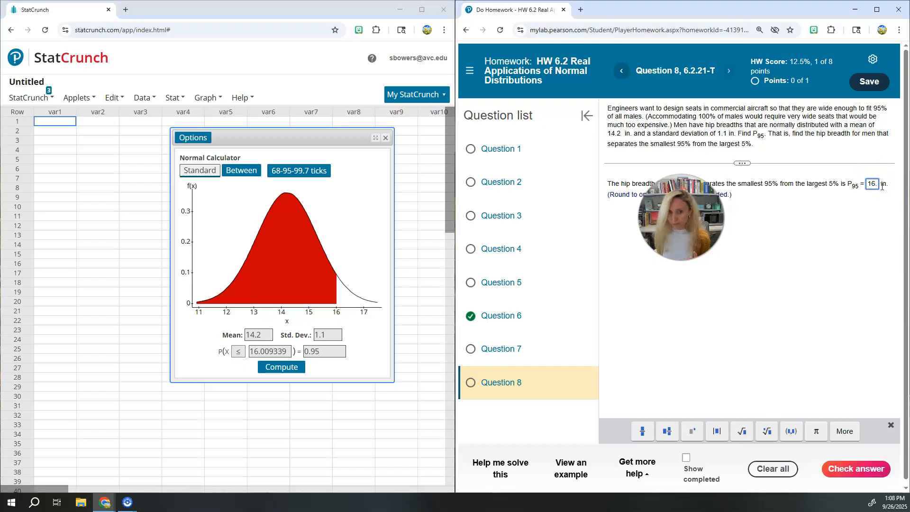
{"action": "type", "text": "0"}
{"action": "key", "text": "Return"}
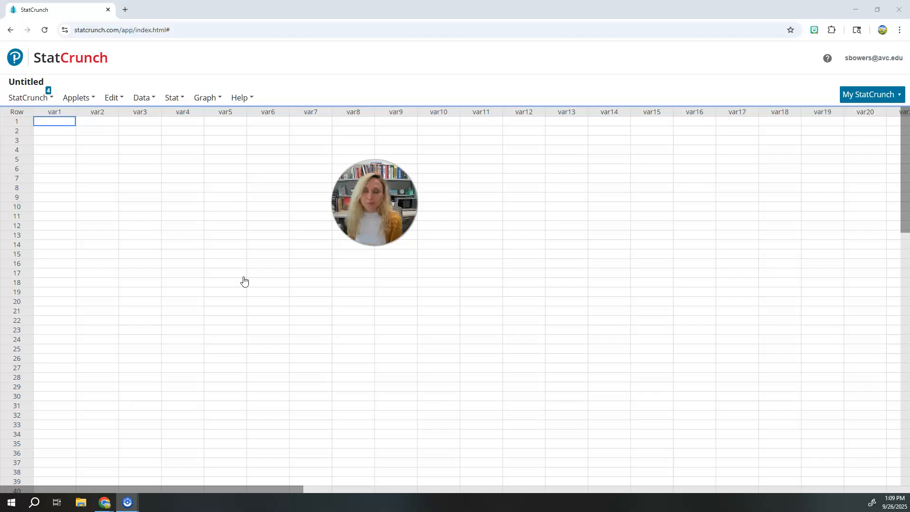
{"action": "left_click", "coordinate": [234, 280]}
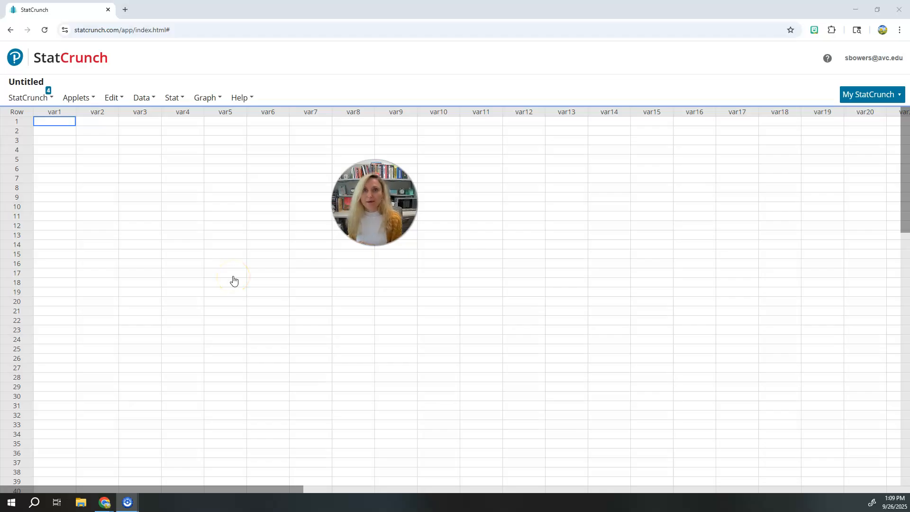